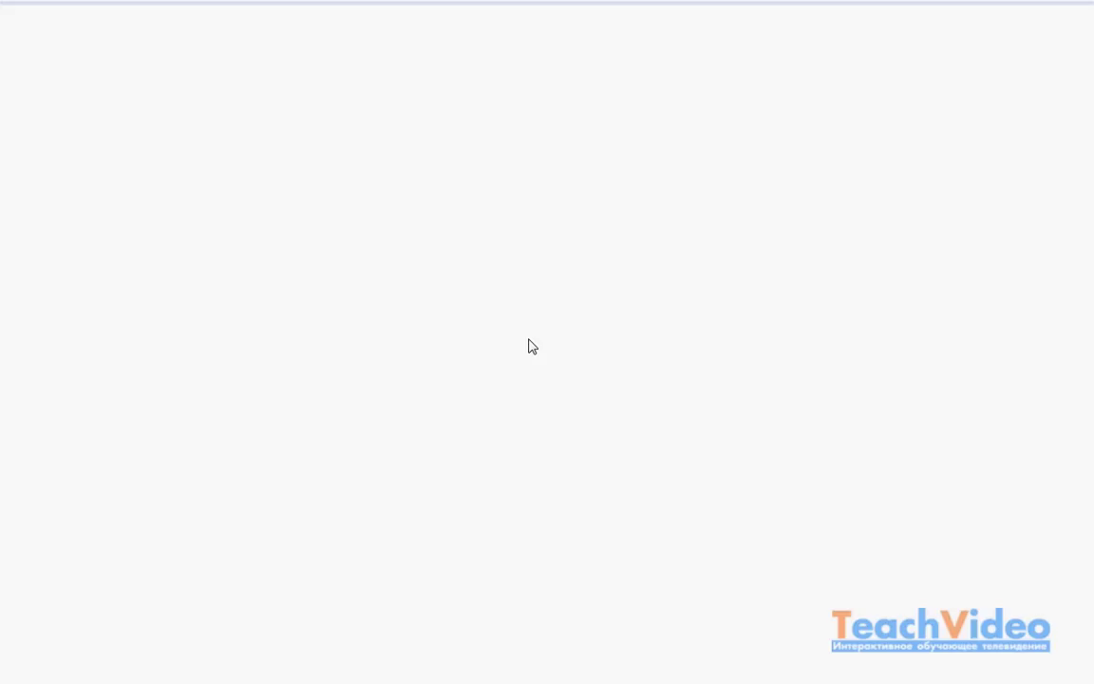
Step: Load cer.opda.cn in Firefox and switch the browser to full screen
left_click(309, 12)
type("cer.")
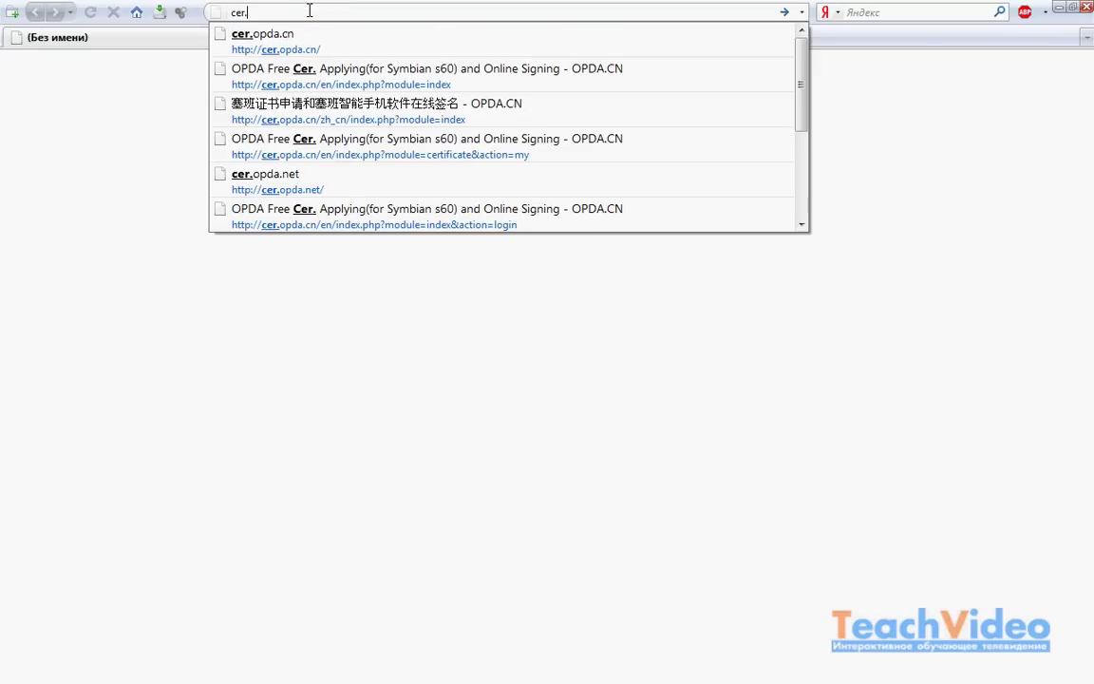
type("opda.cn")
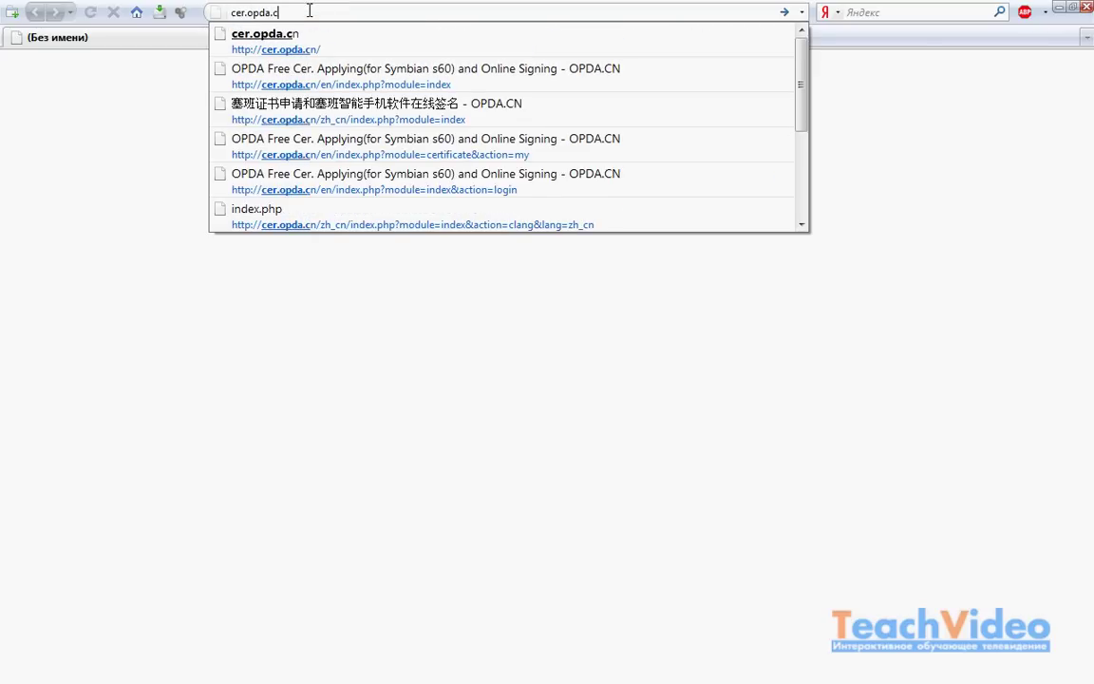
key("Return")
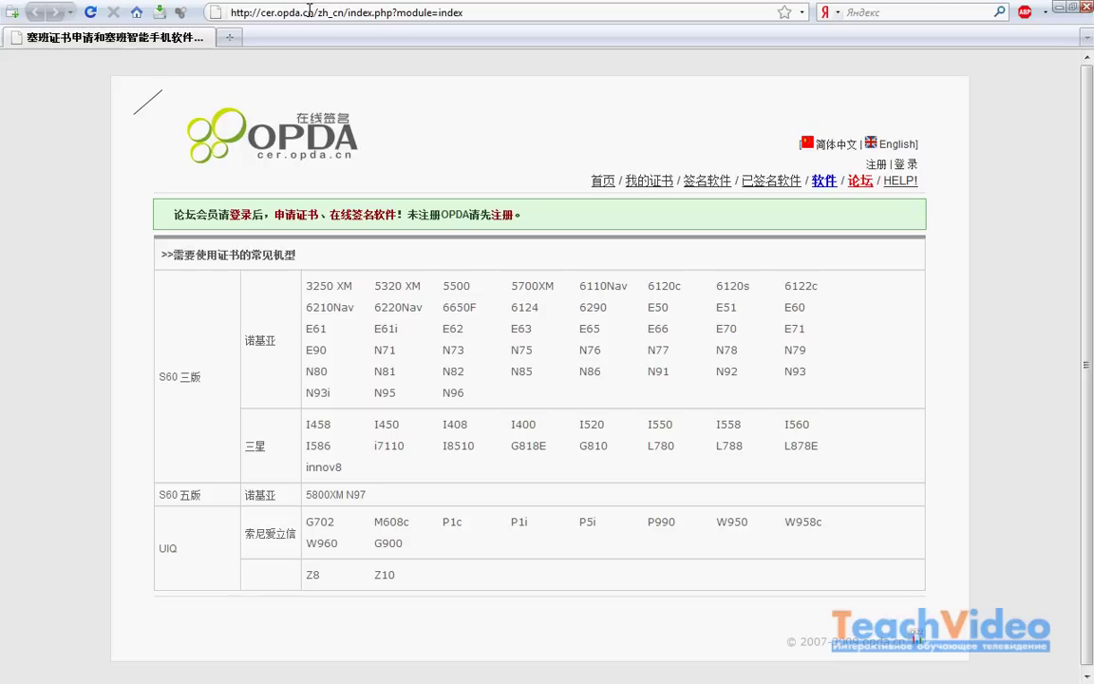
key("F11")
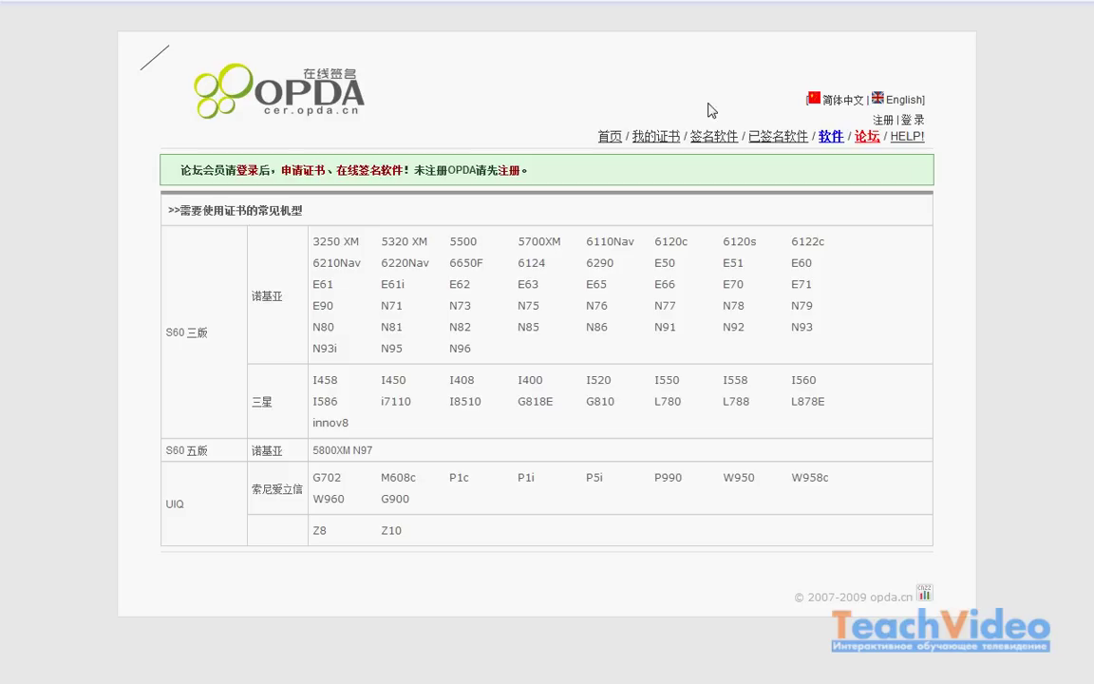
Step: Switch the site to English and enter a new account name and password twice for registration
left_click(898, 100)
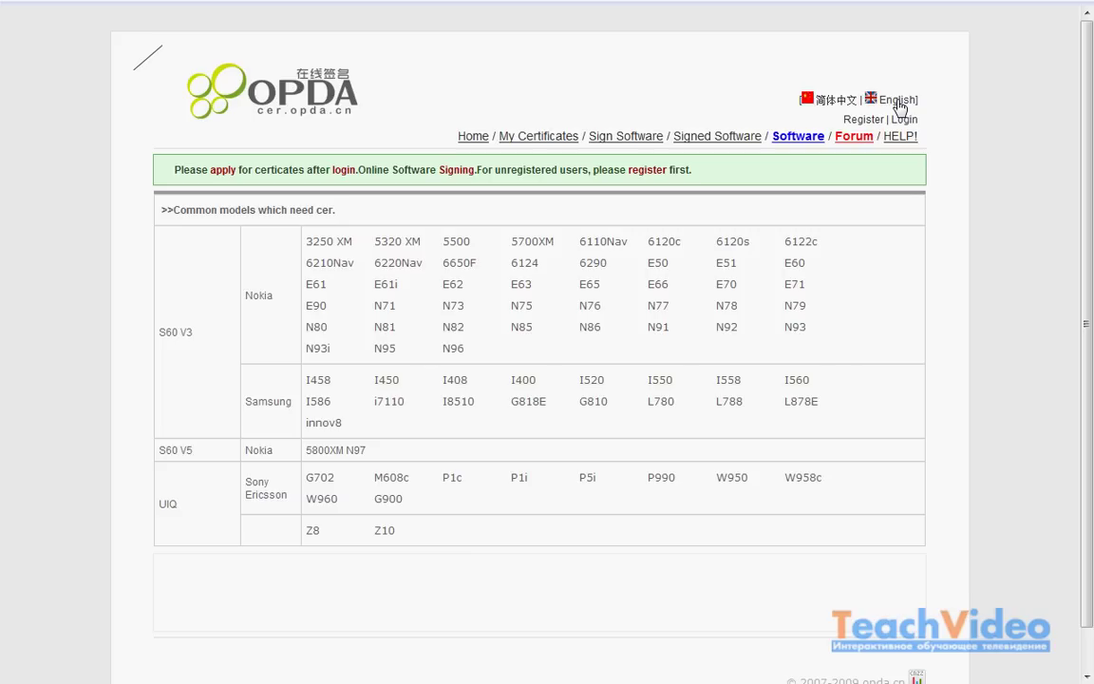
left_click(864, 121)
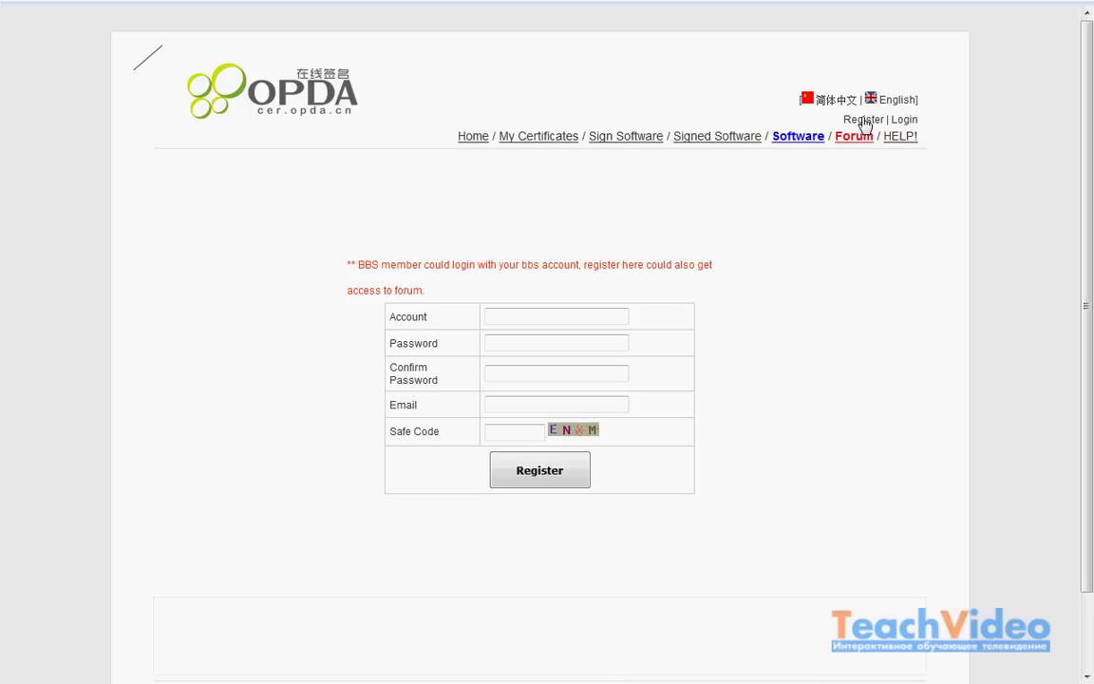
left_click(514, 315)
type("Teachvideo")
left_click(516, 343)
type("•••••••")
left_click(517, 368)
type("•••••••")
Step: Fill in the contact e-mail and the picture safe code, then submit the registration
left_click(520, 405)
left_click(518, 429)
type("ENXM")
left_click(536, 476)
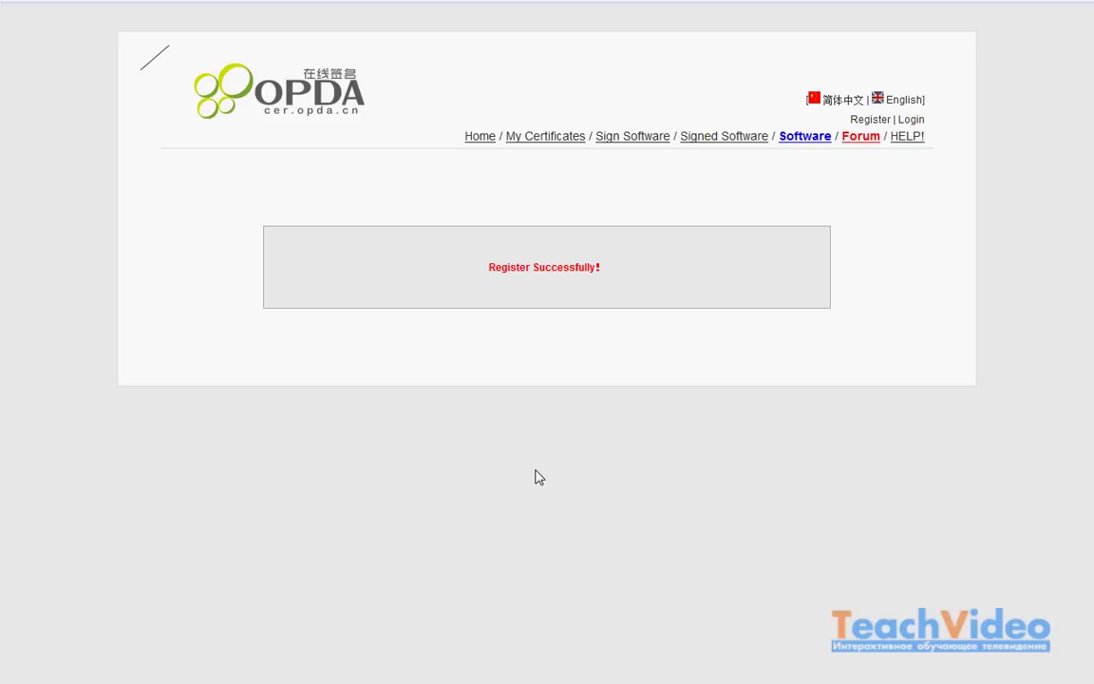
Step: Log in with the new account's name and password and view its empty My Certificates list
left_click(909, 121)
left_click(586, 291)
type("Teachvideo")
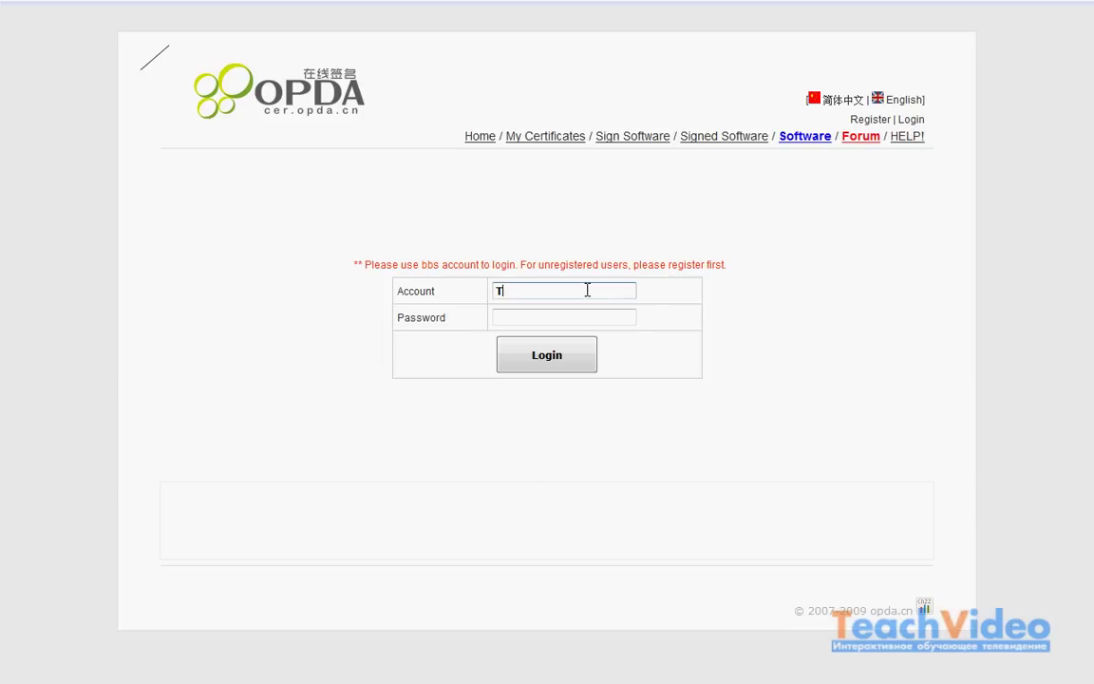
left_click(554, 316)
type("*******")
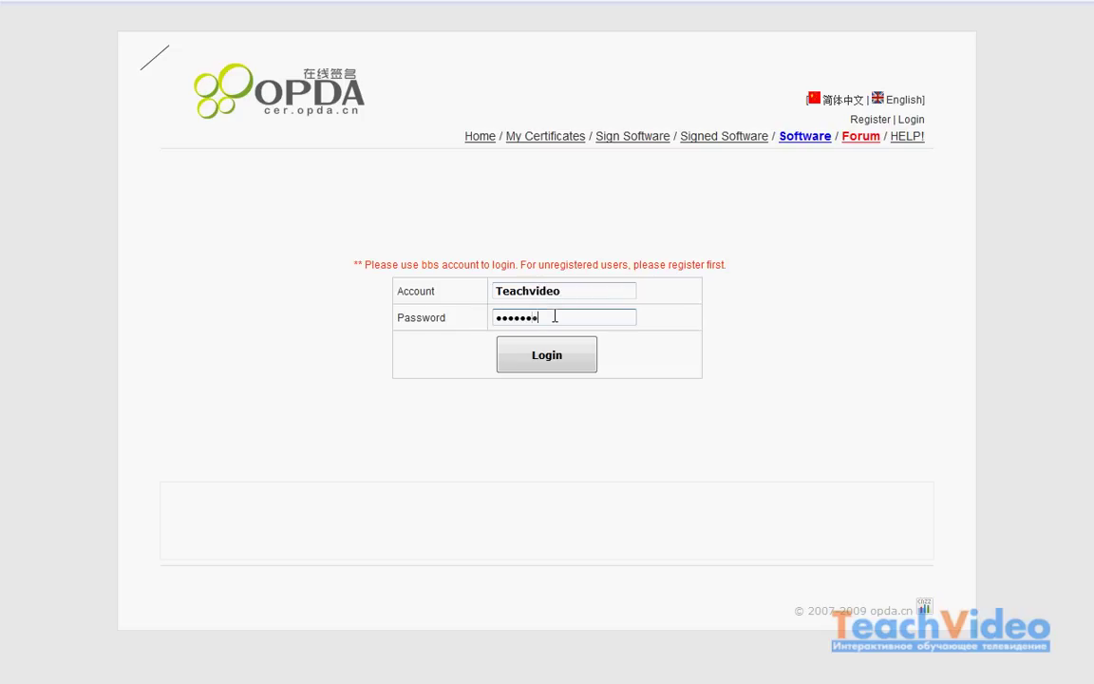
left_click(548, 357)
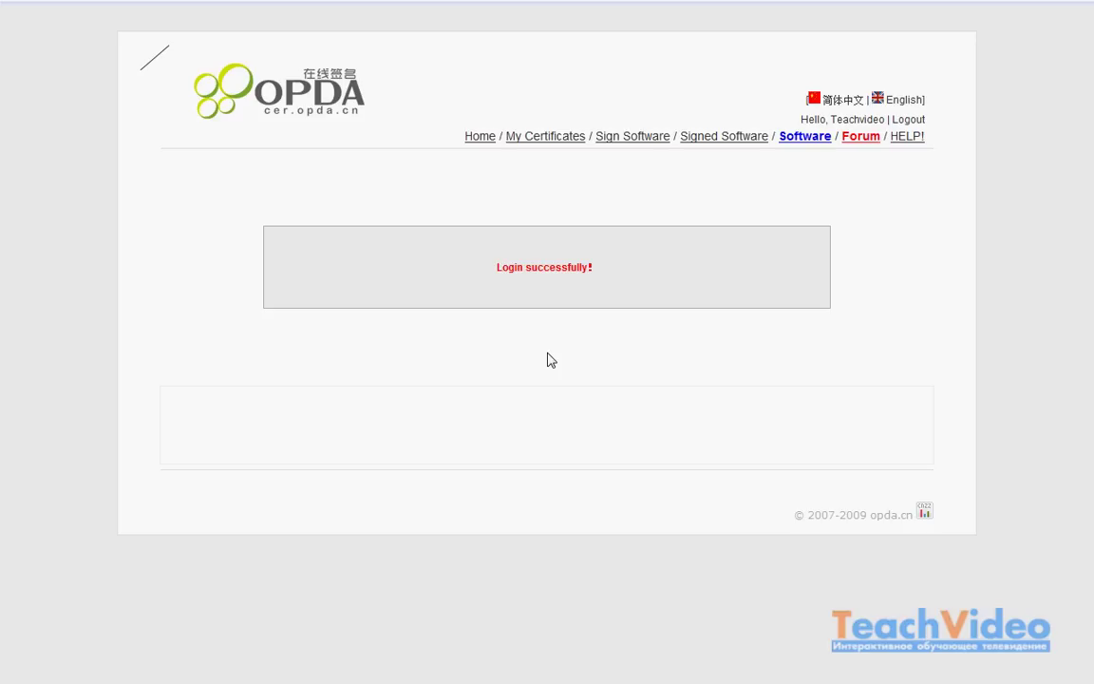
left_click(546, 138)
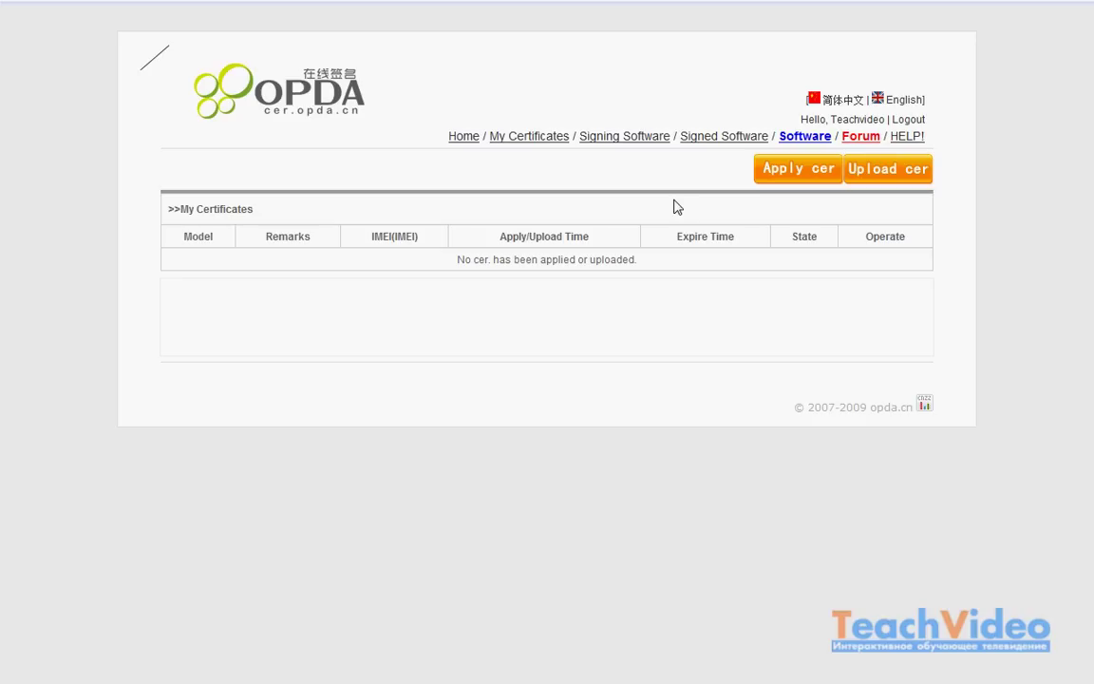
Step: Start a certificate application for model E50 and enter the phone number
left_click(797, 170)
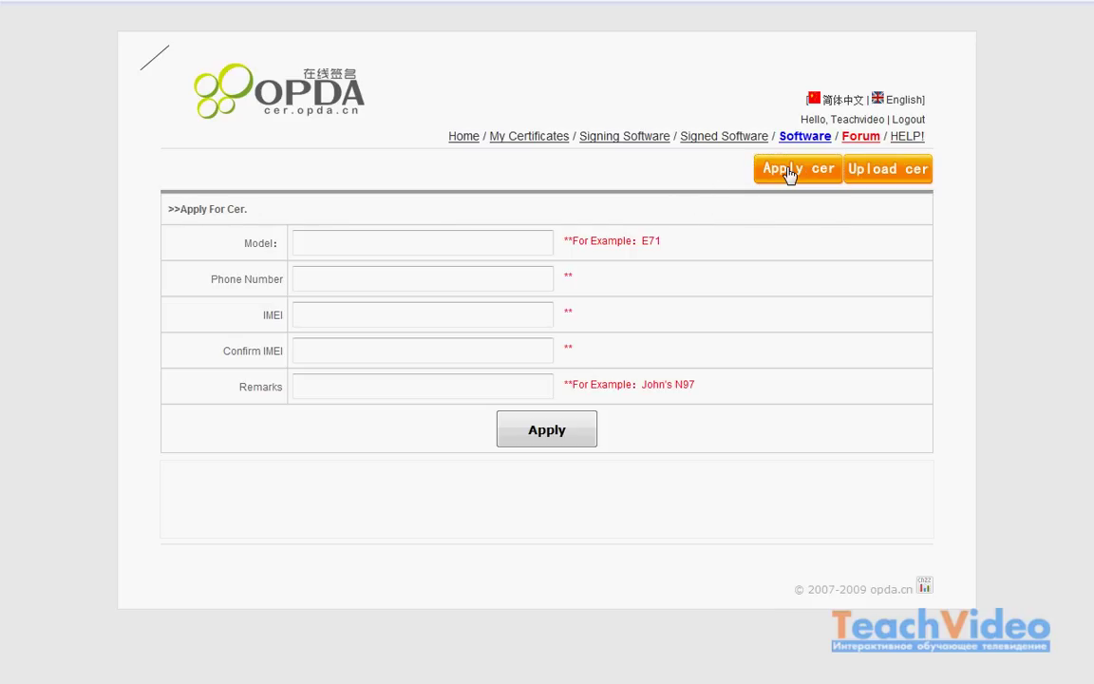
left_click(415, 236)
type("E50")
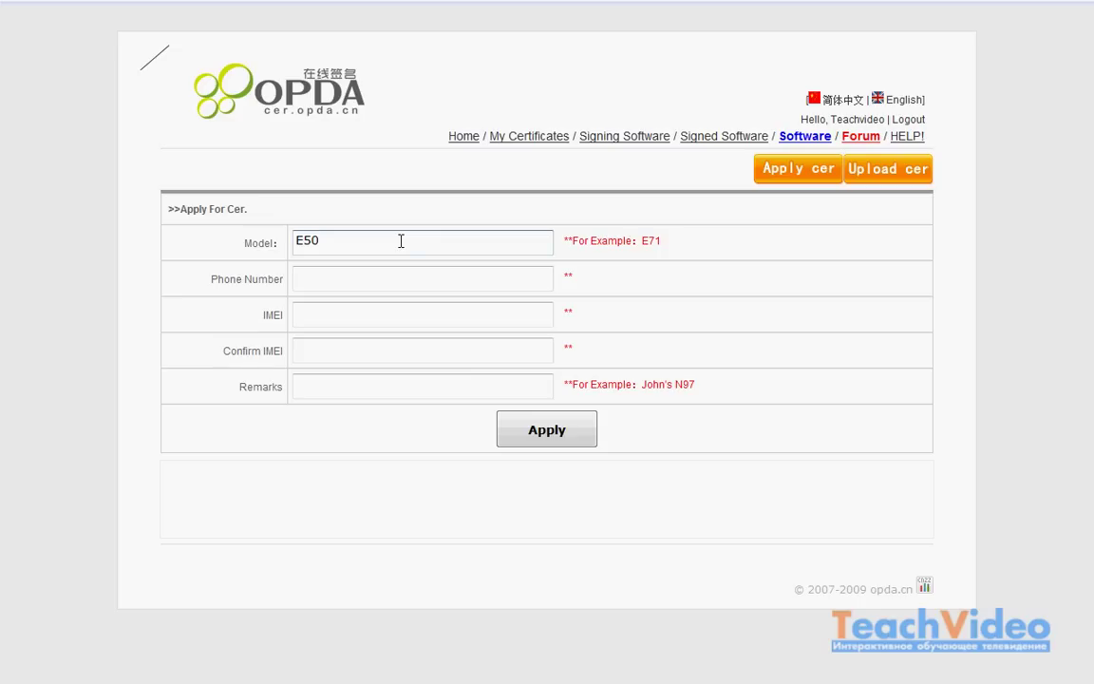
left_click(391, 275)
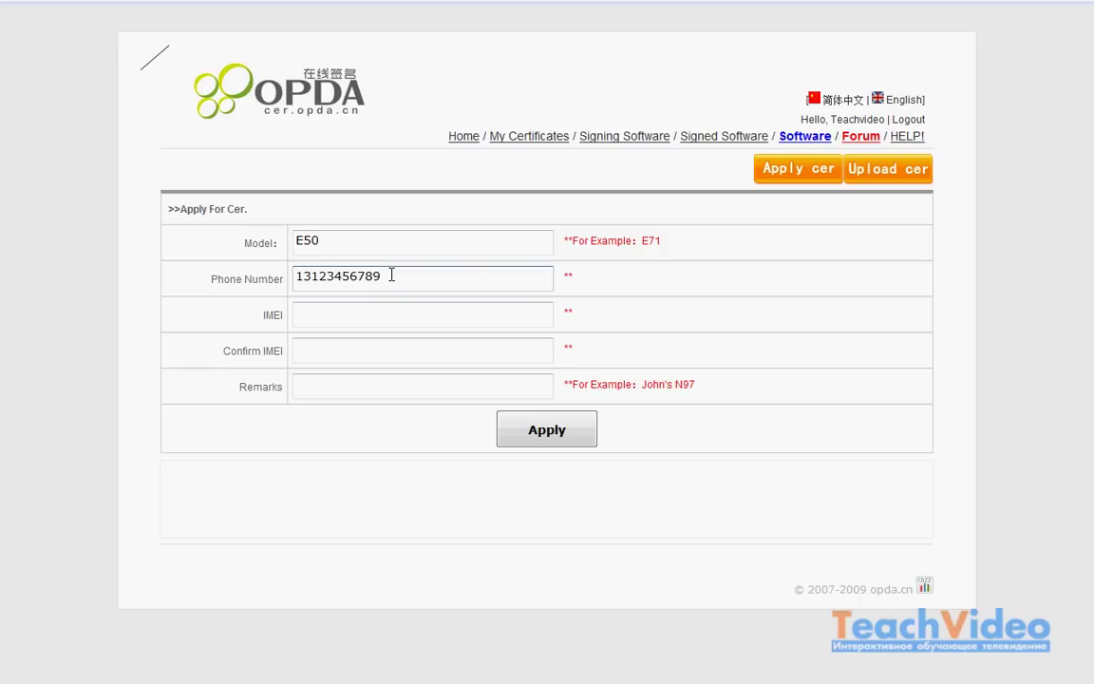
Step: Enter and confirm the phone's IMEI, add the remark 'My Nokia E50', and submit
left_click(362, 313)
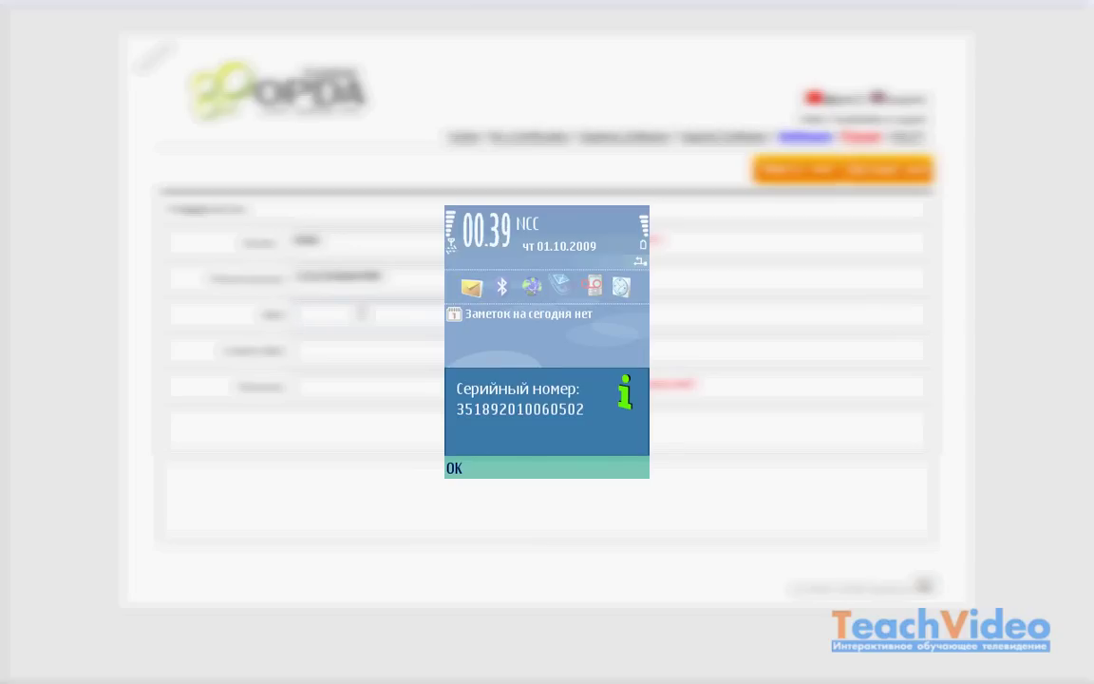
left_click(352, 347)
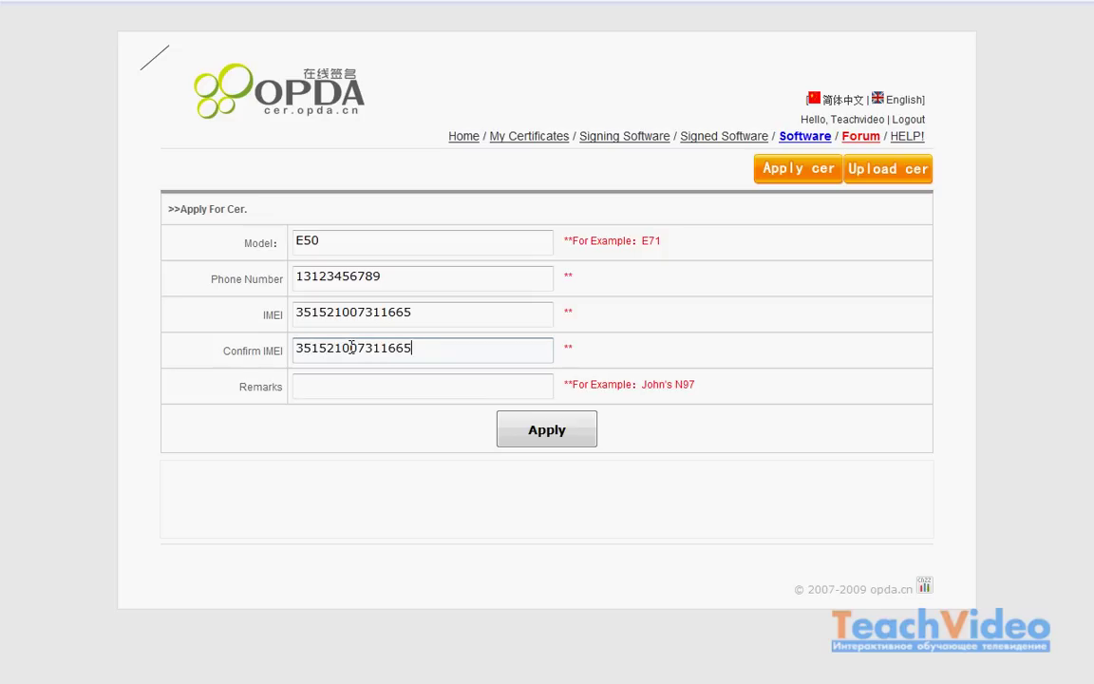
left_click(339, 393)
type("My Nokia E50")
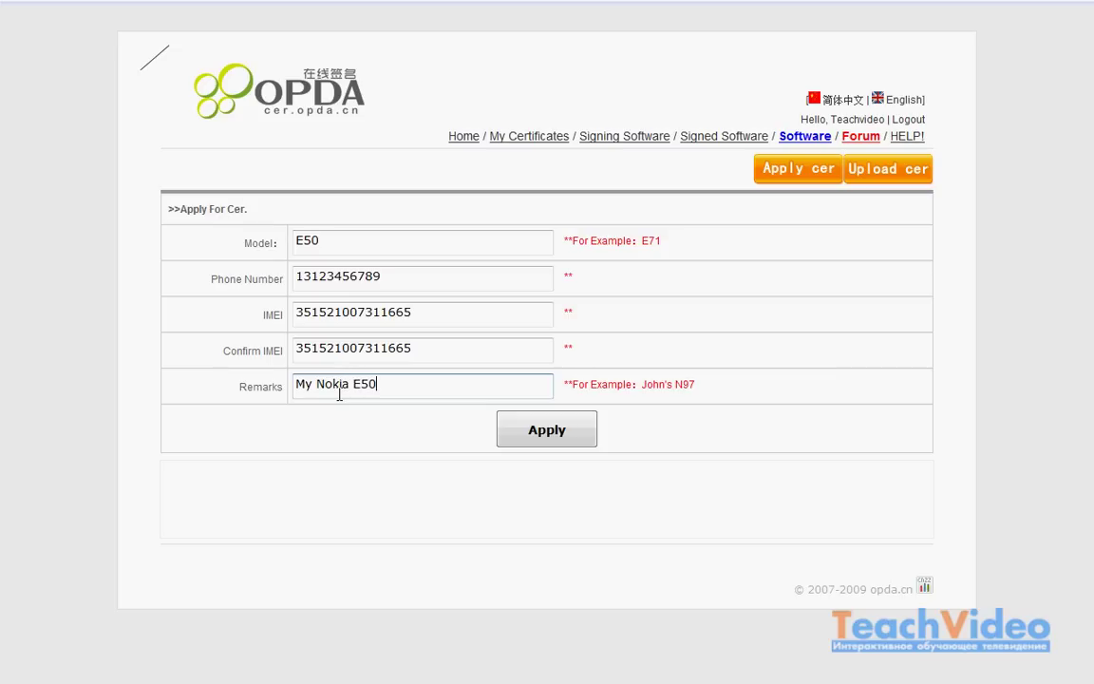
left_click(546, 433)
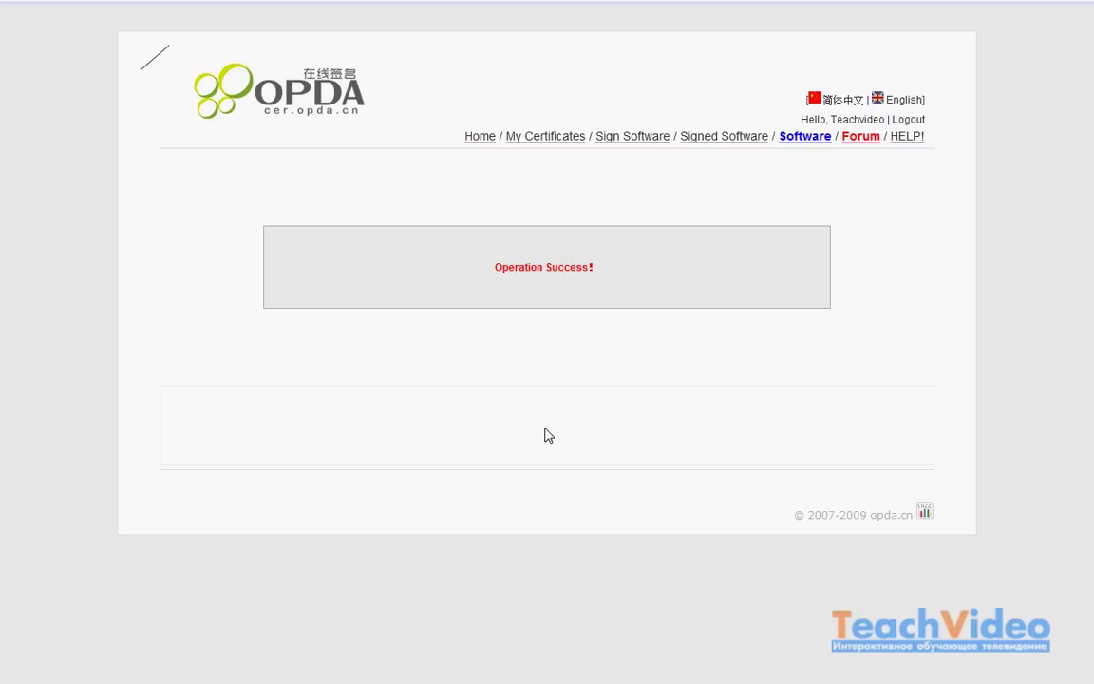
Step: Log in with the other account's name and password and view its My Certificates list
left_click(560, 144)
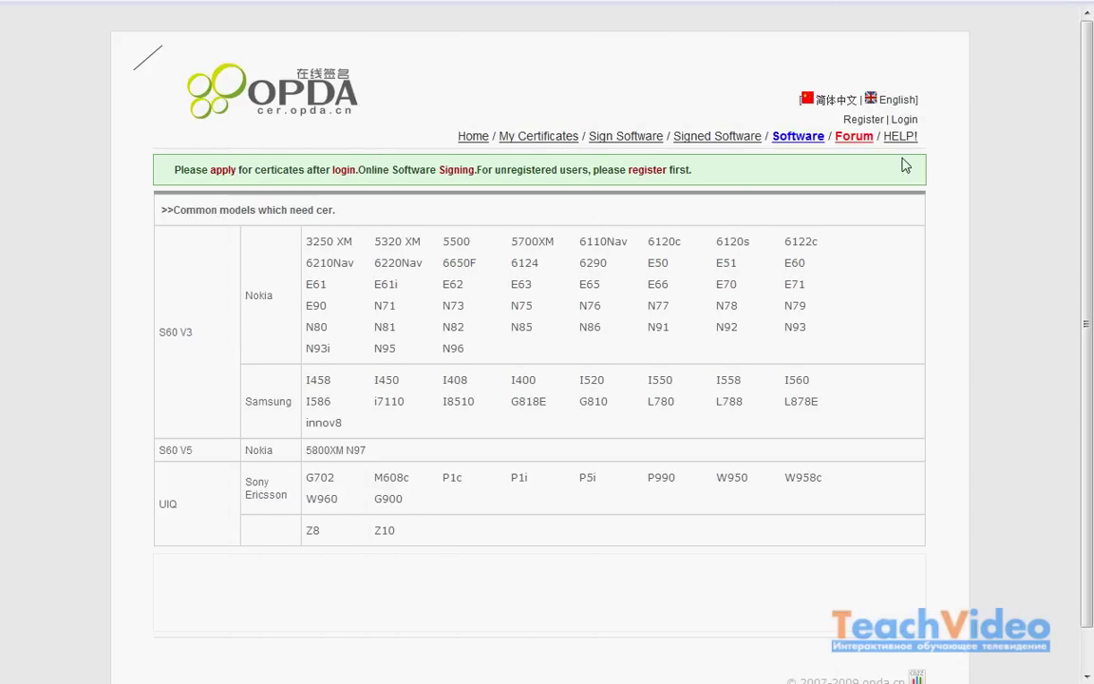
left_click(904, 121)
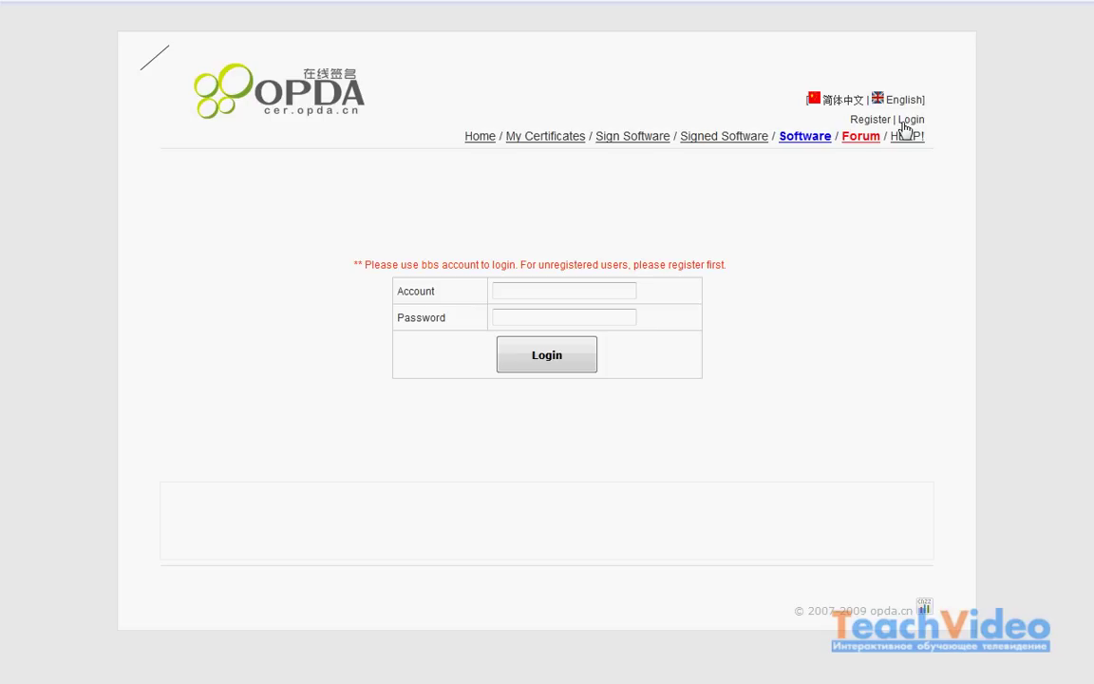
left_click(566, 288)
type("Kill3131")
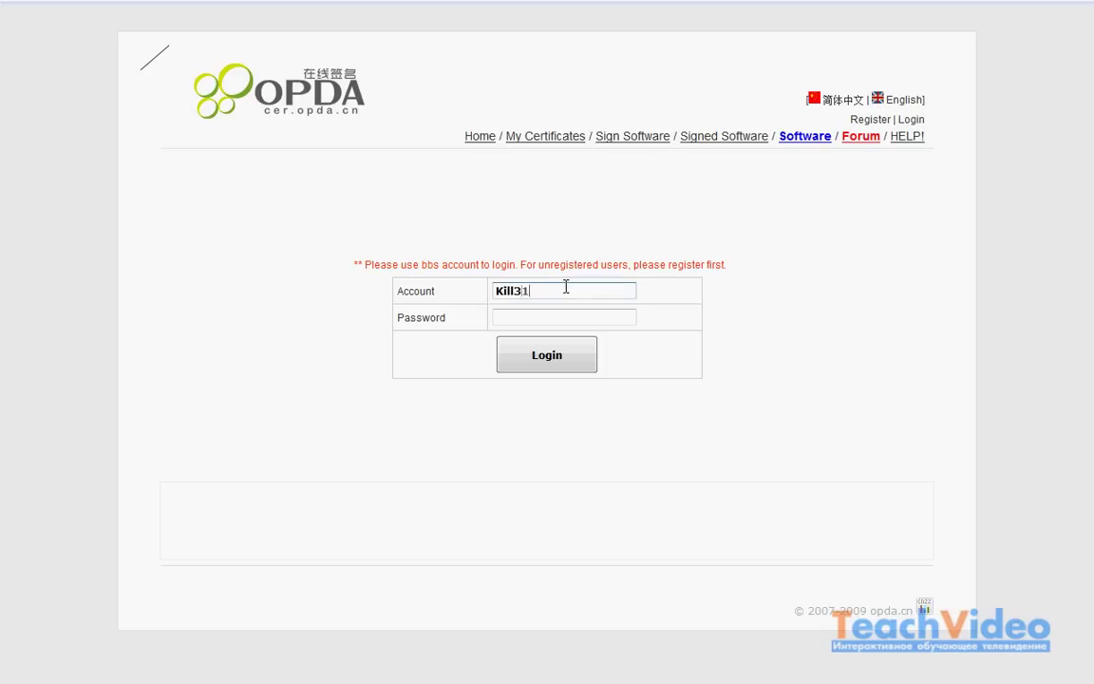
left_click(520, 315)
type("•••••••")
left_click(533, 353)
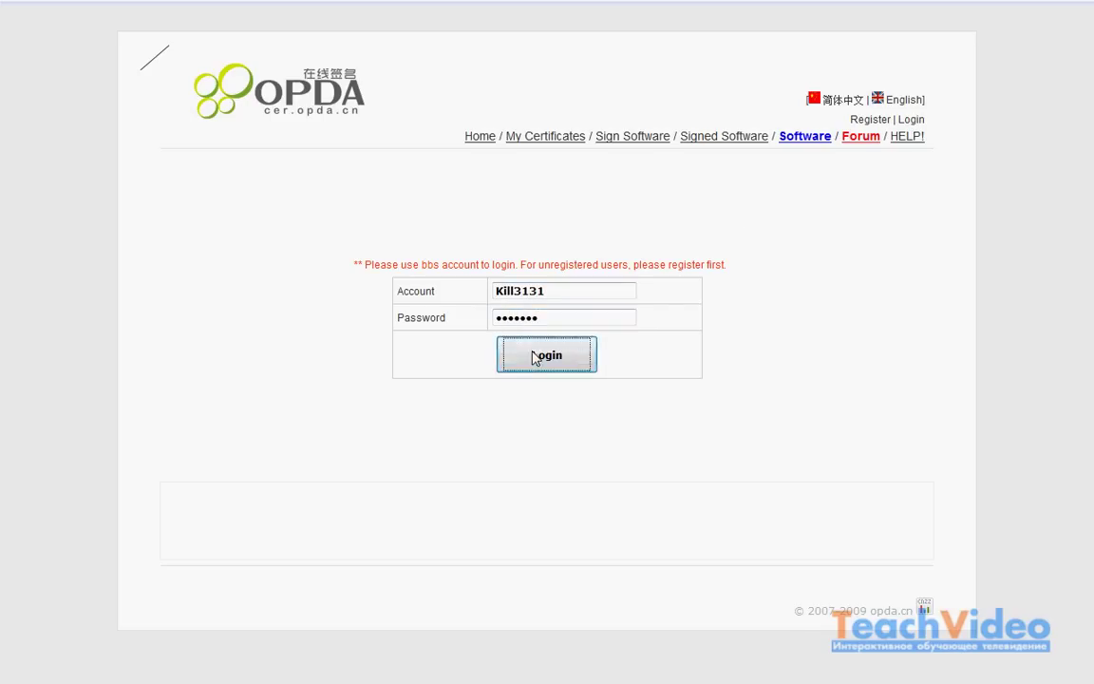
left_click(546, 139)
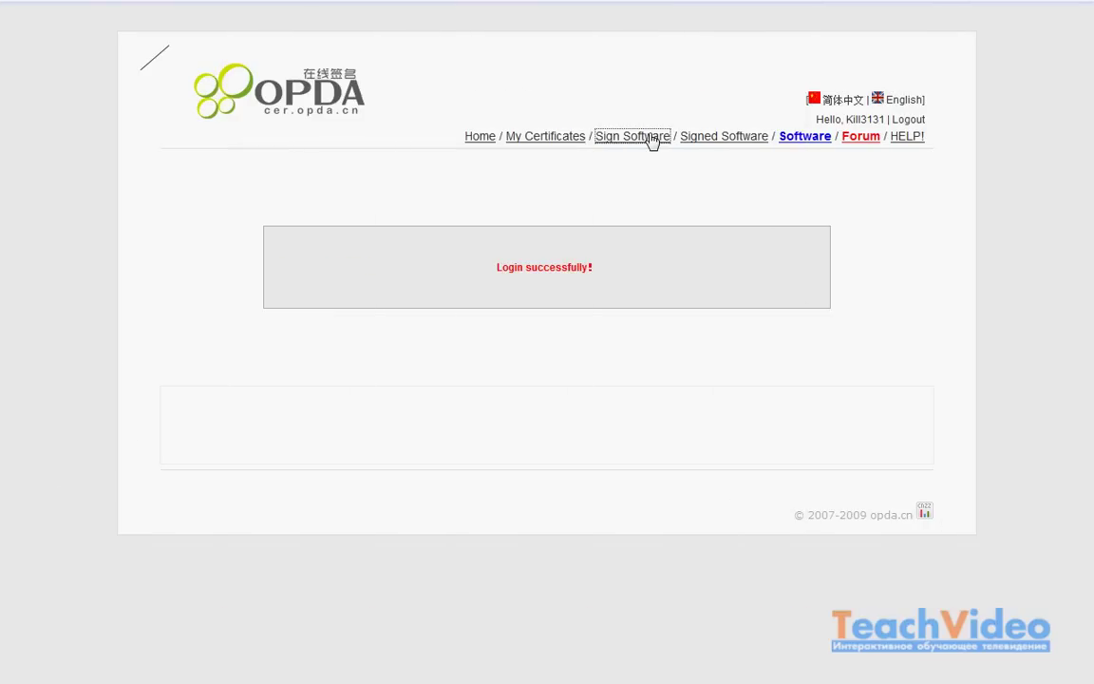
Step: On the signing page, choose the E50 certificate and pick Fake_Messages_v0.75.4.SIS for upload
left_click(651, 136)
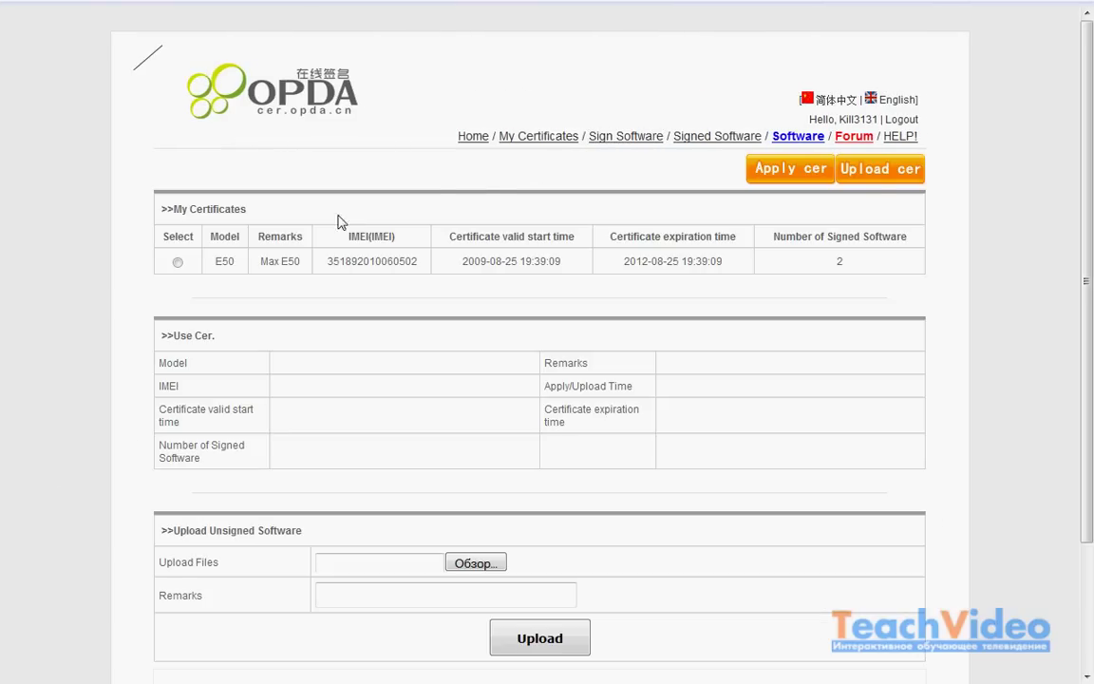
left_click(178, 262)
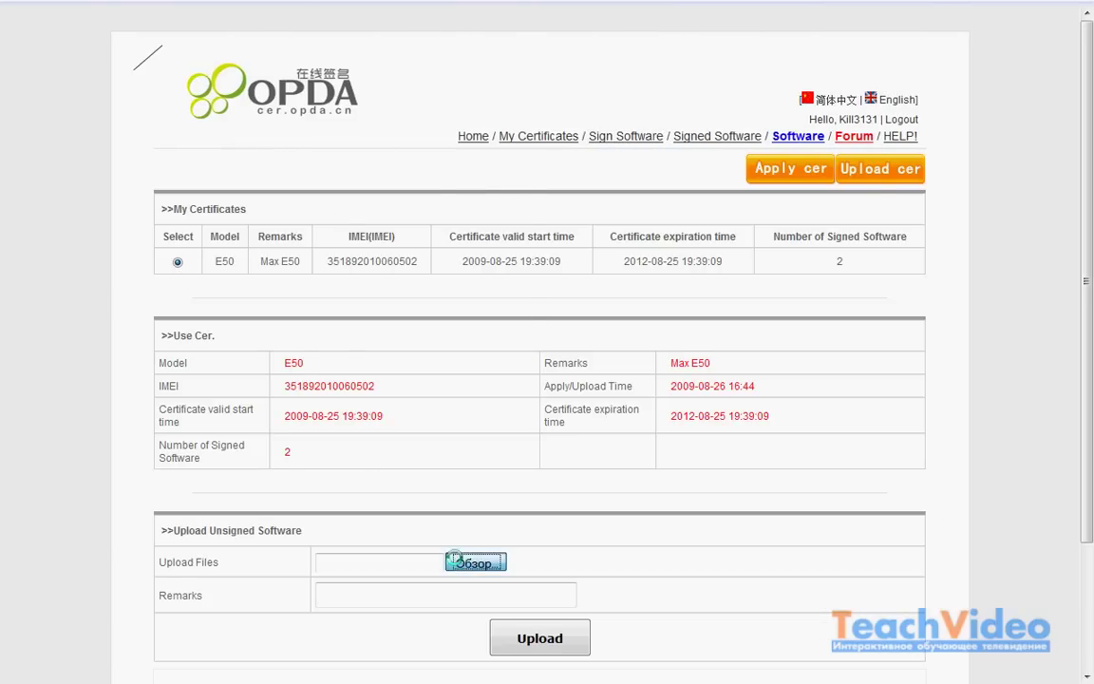
left_click(454, 560)
scroll(314, 190, "down", 2)
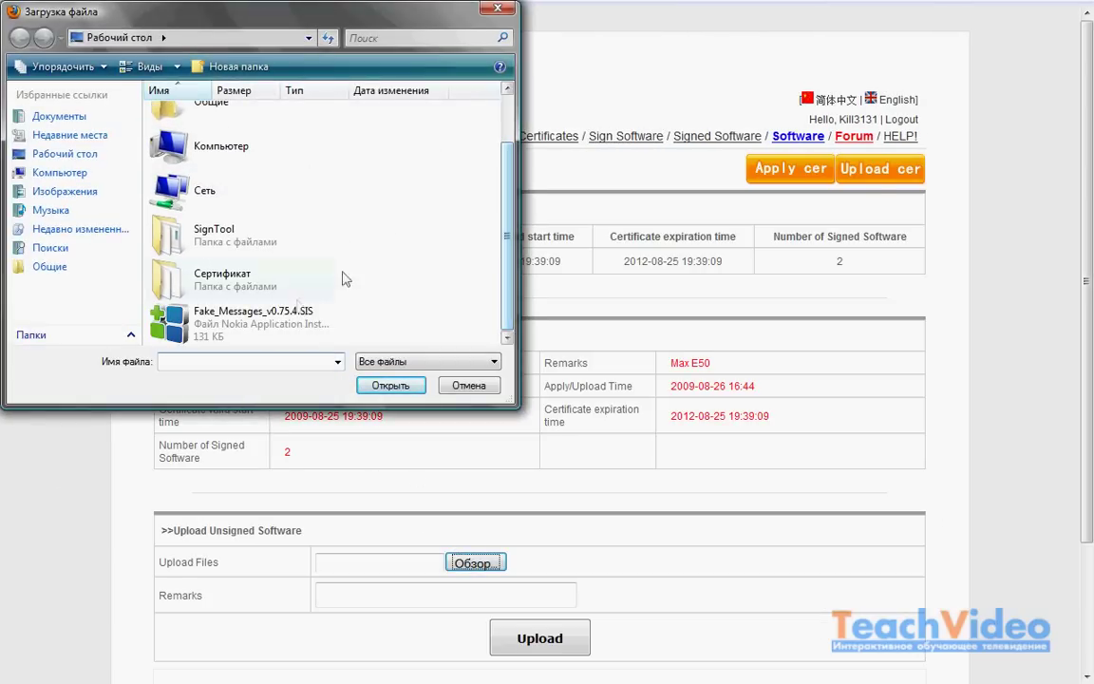
left_click(252, 317)
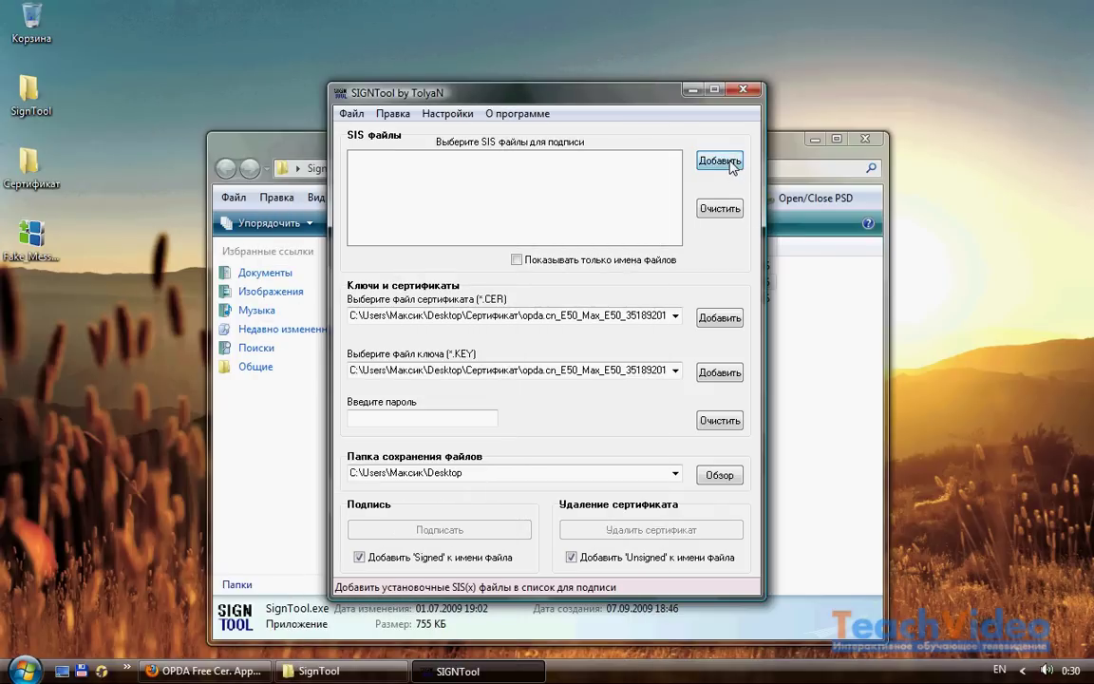
Step: Add Fake_Messages_v0.75.4.SIS to the files to sign and browse to Drive E
left_click(720, 162)
double_click(437, 391)
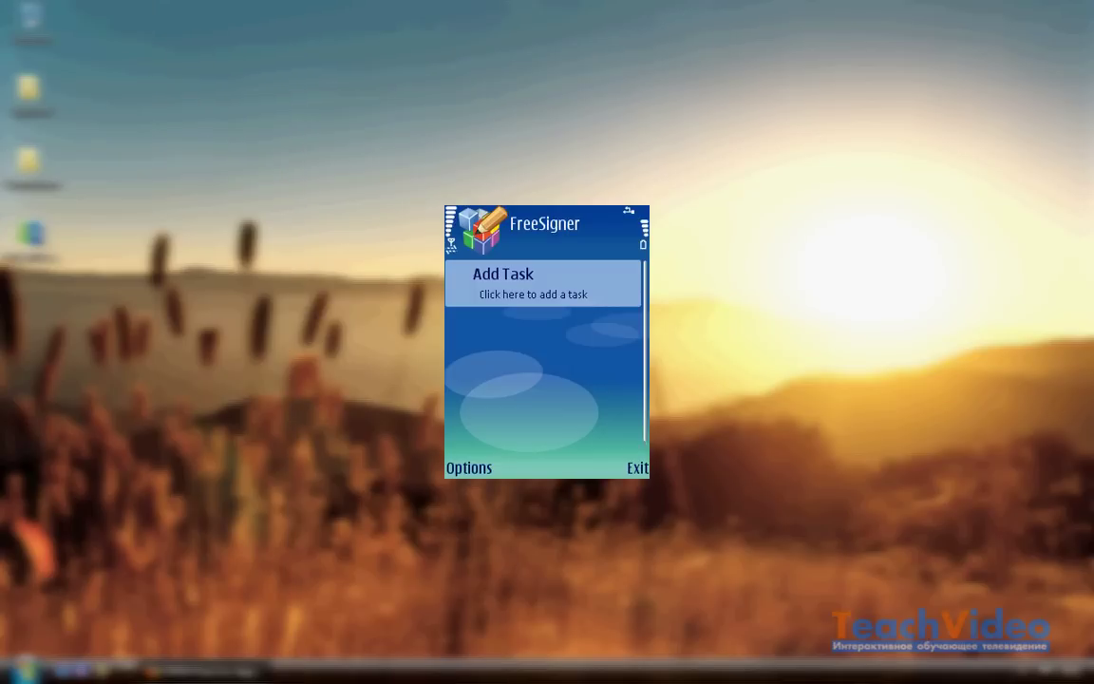
key("Return")
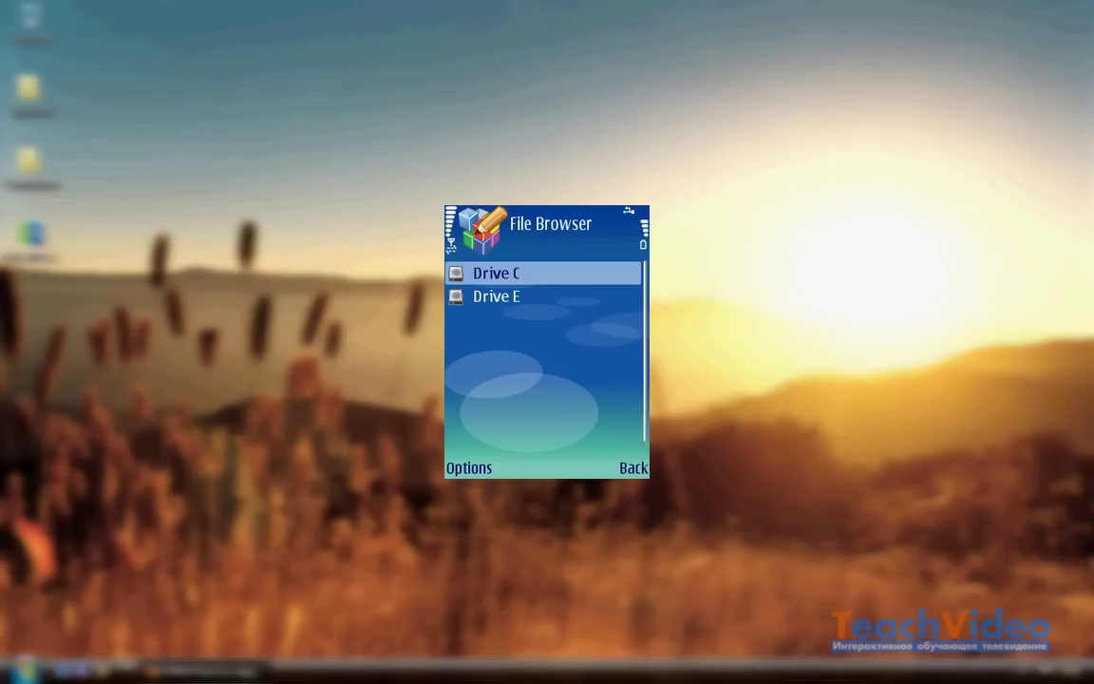
key("Down")
key("Return")
key("Up")
key("Up")
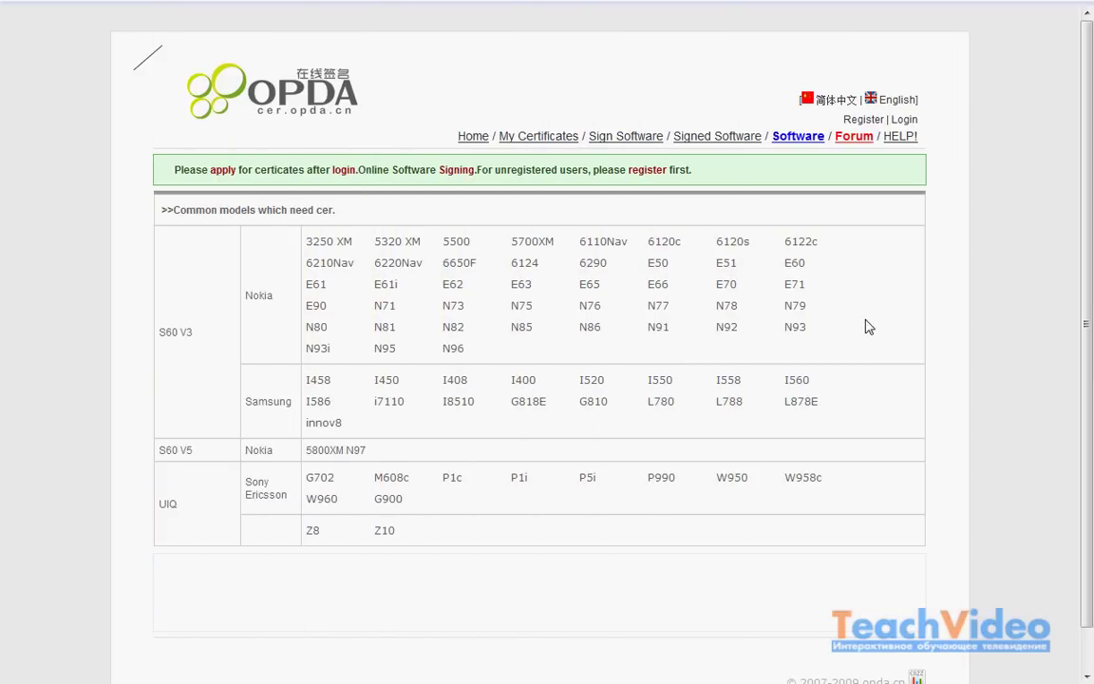
Step: Log back in with the account's name and password and open the Sign Software page
left_click(904, 121)
left_click(549, 288)
type("Kill3131")
left_click(530, 315)
type("•••••••")
left_click(542, 359)
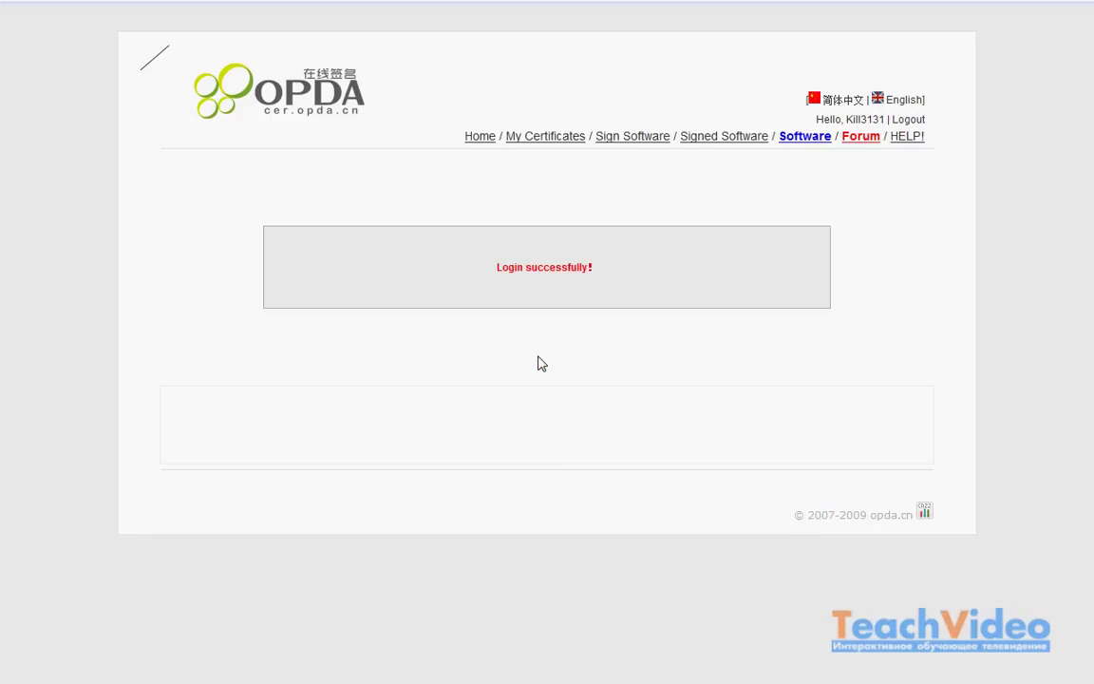
left_click(653, 137)
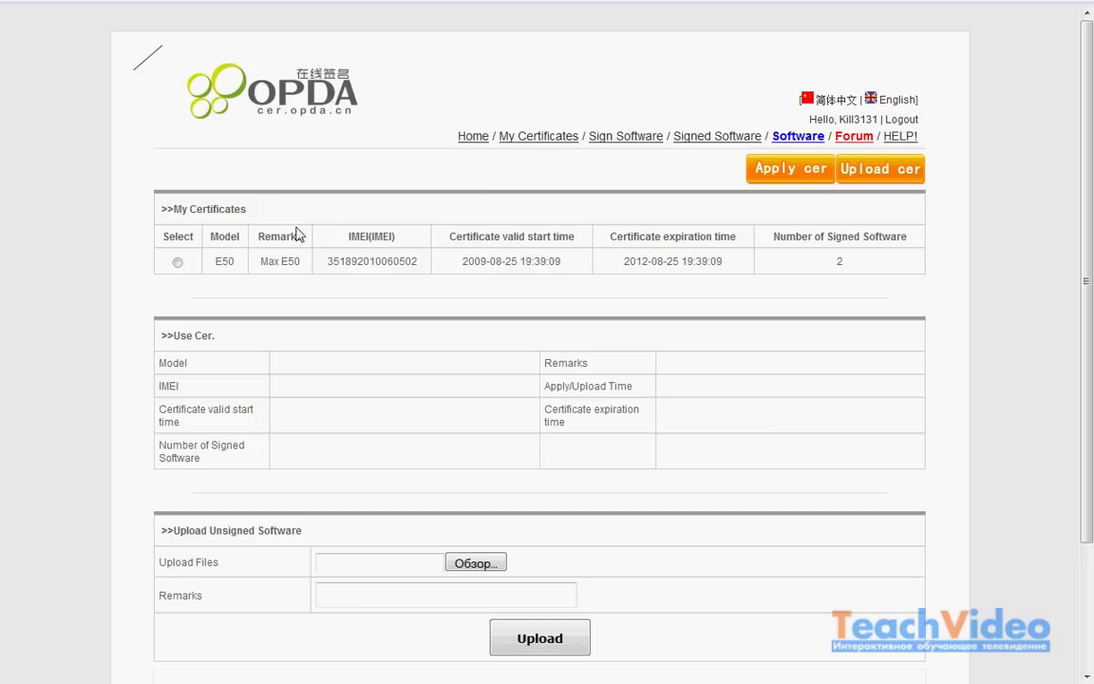
Step: Upload Fake_Messages_v0.75.4.SIS with the E50 certificate and remark 'Test', and dismiss the success message
left_click(178, 263)
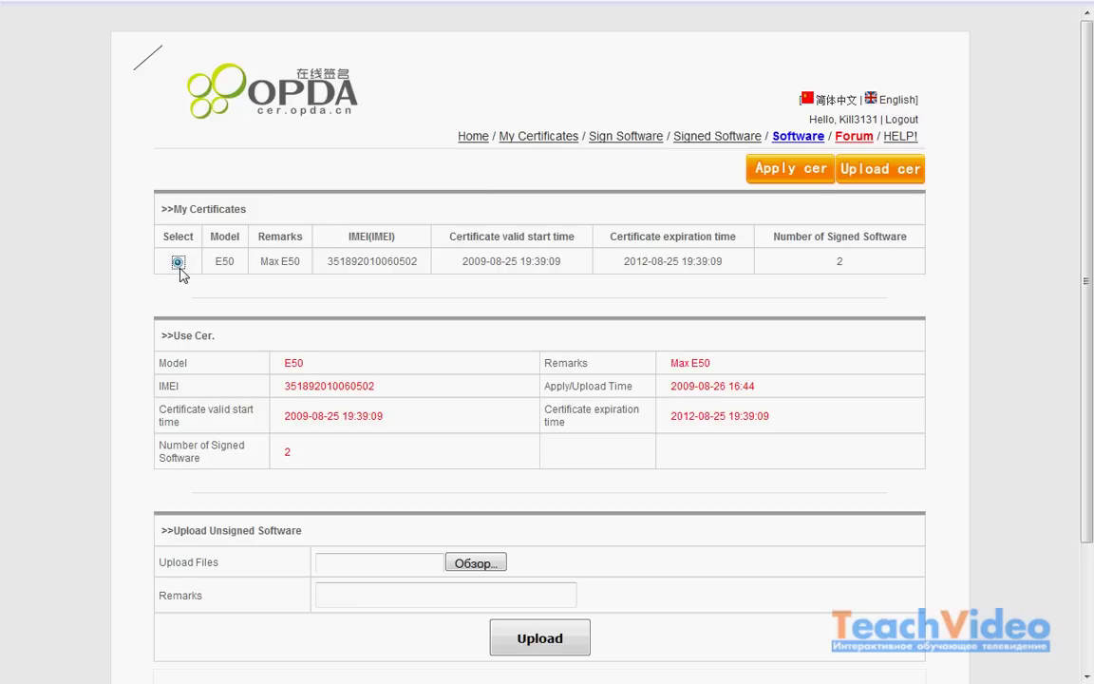
left_click(458, 564)
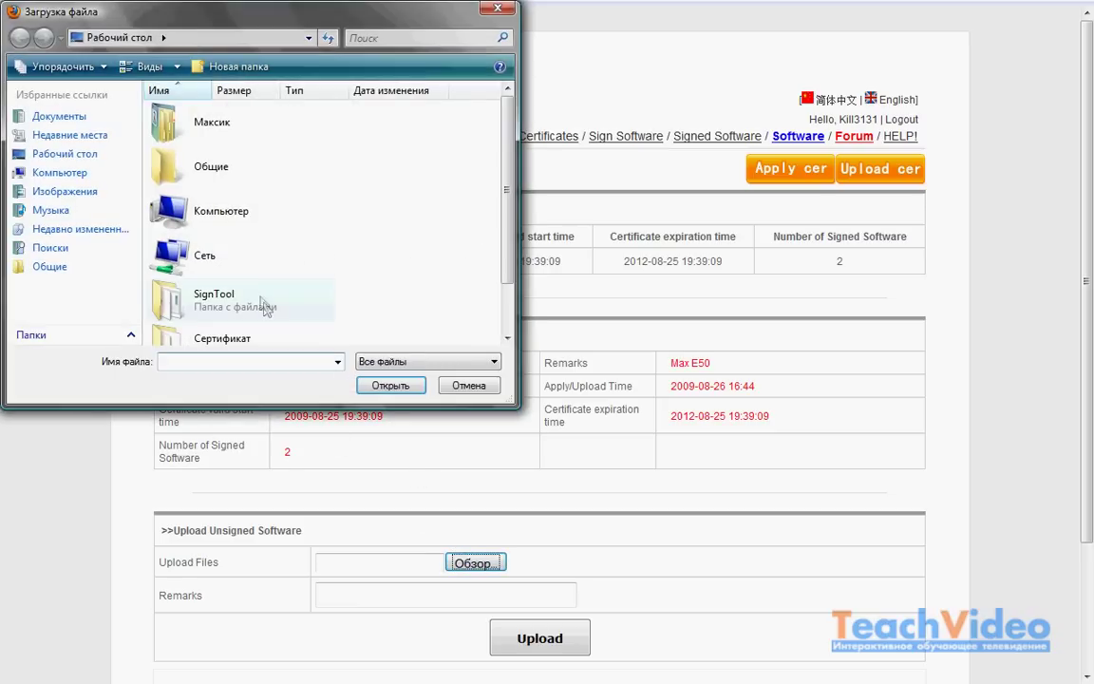
scroll(508, 193, "down", 2)
left_click(286, 325)
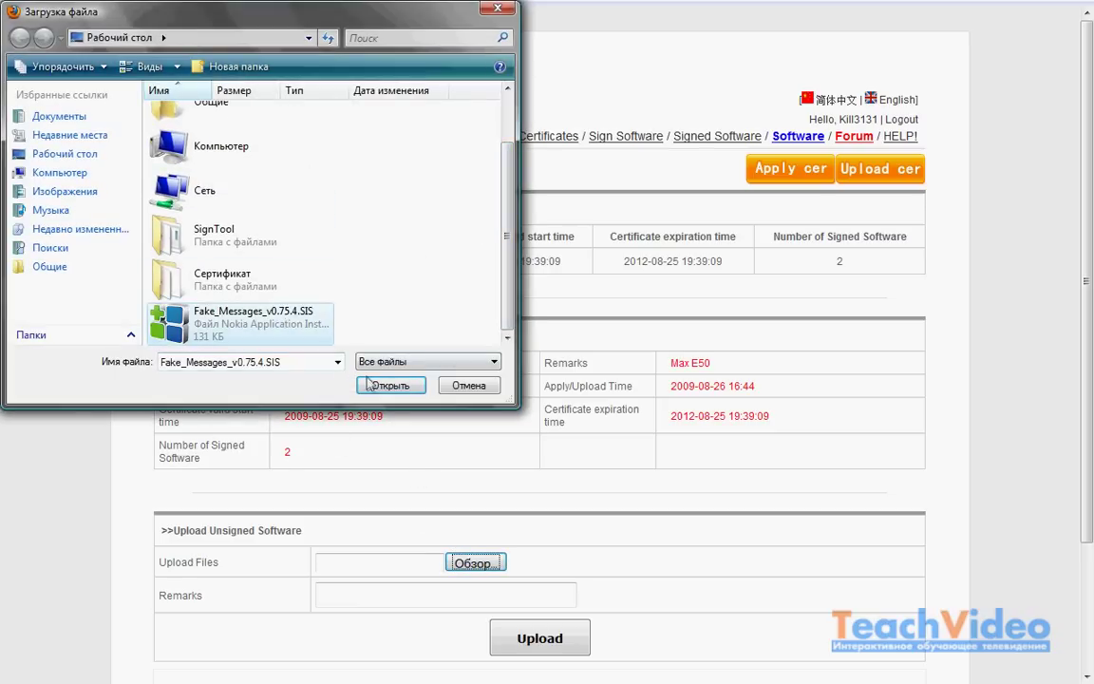
left_click(390, 385)
left_click(370, 597)
type("Test")
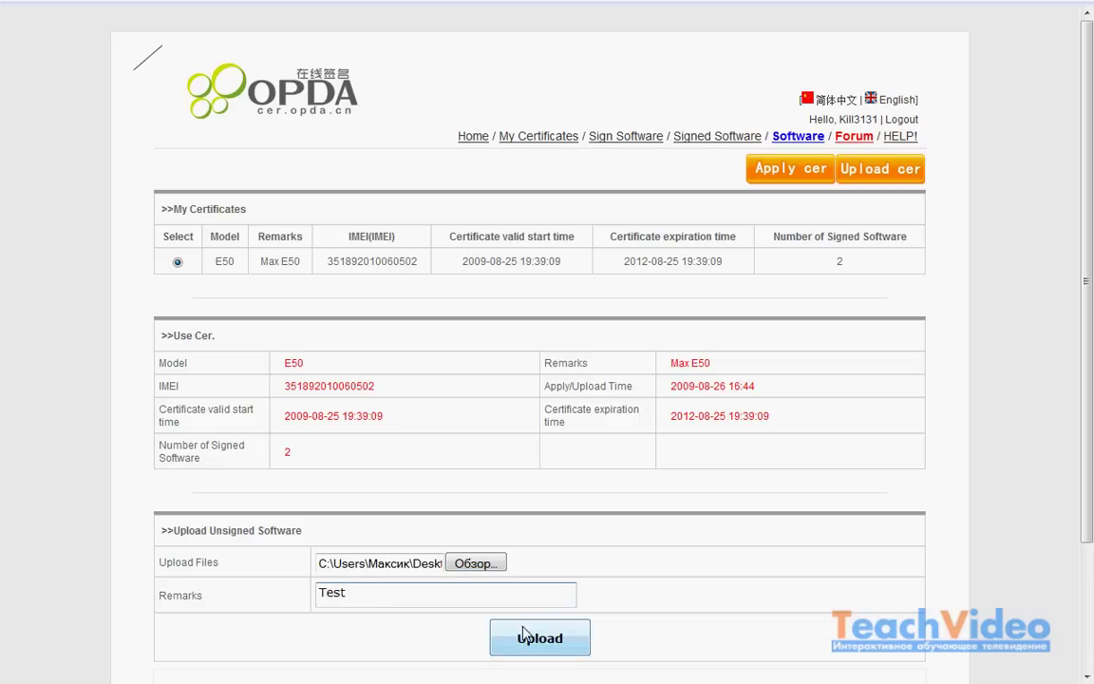
left_click(543, 643)
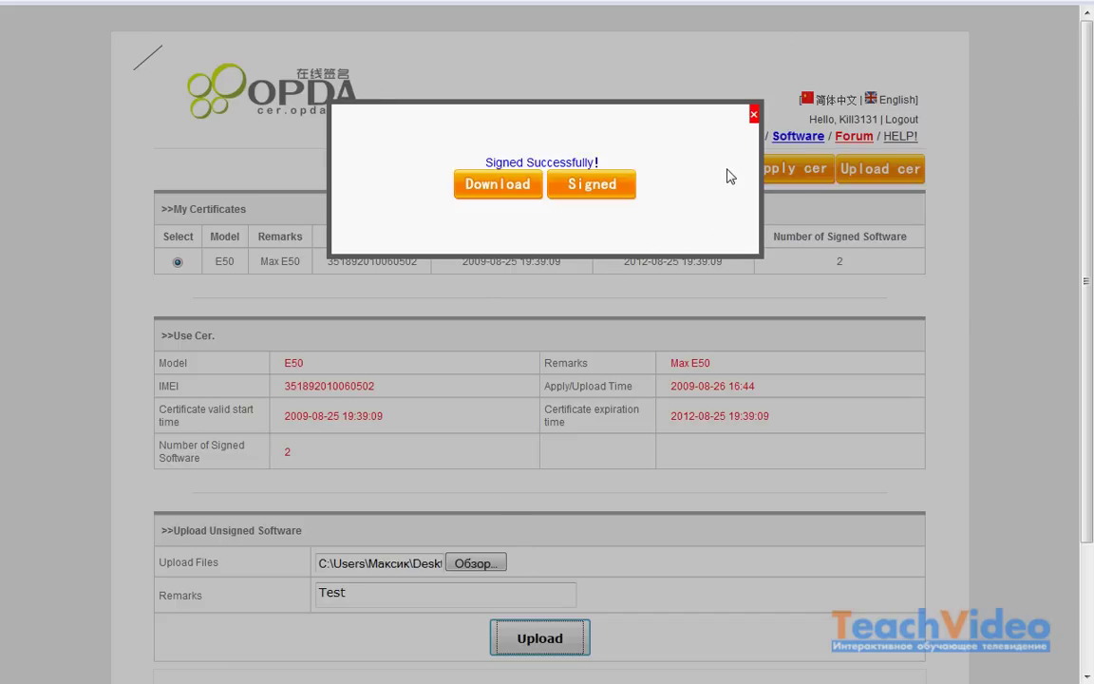
left_click(753, 116)
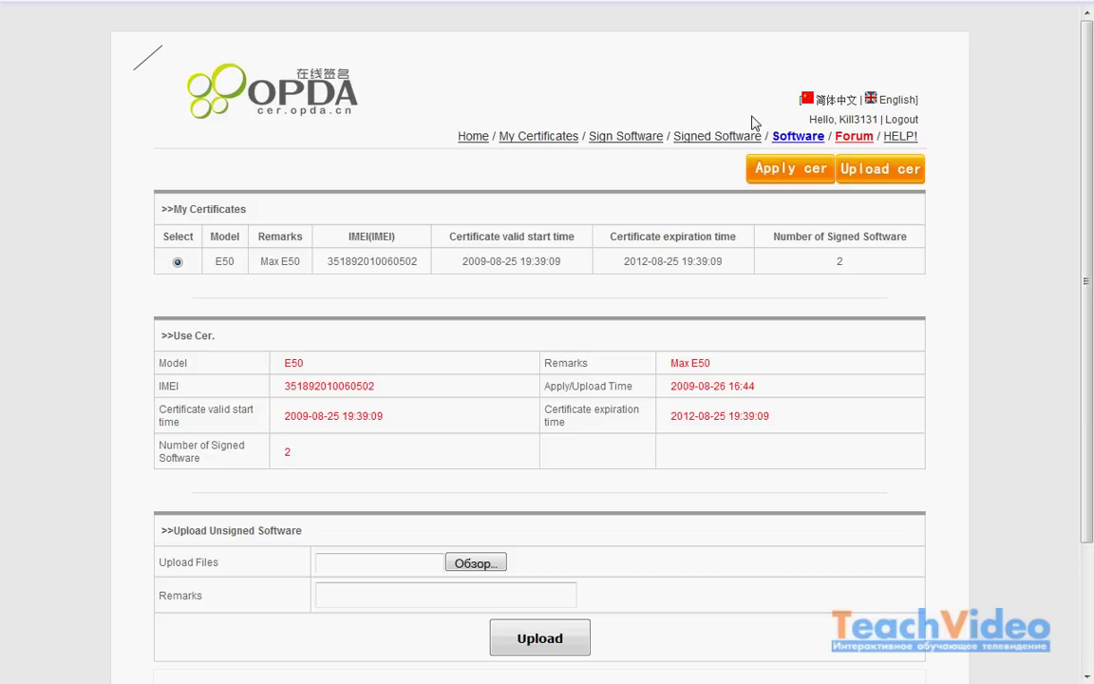
Step: Check Fake_Messages_v0754 in Signed Software, return to My Certificates, and minimize Firefox
left_click(728, 141)
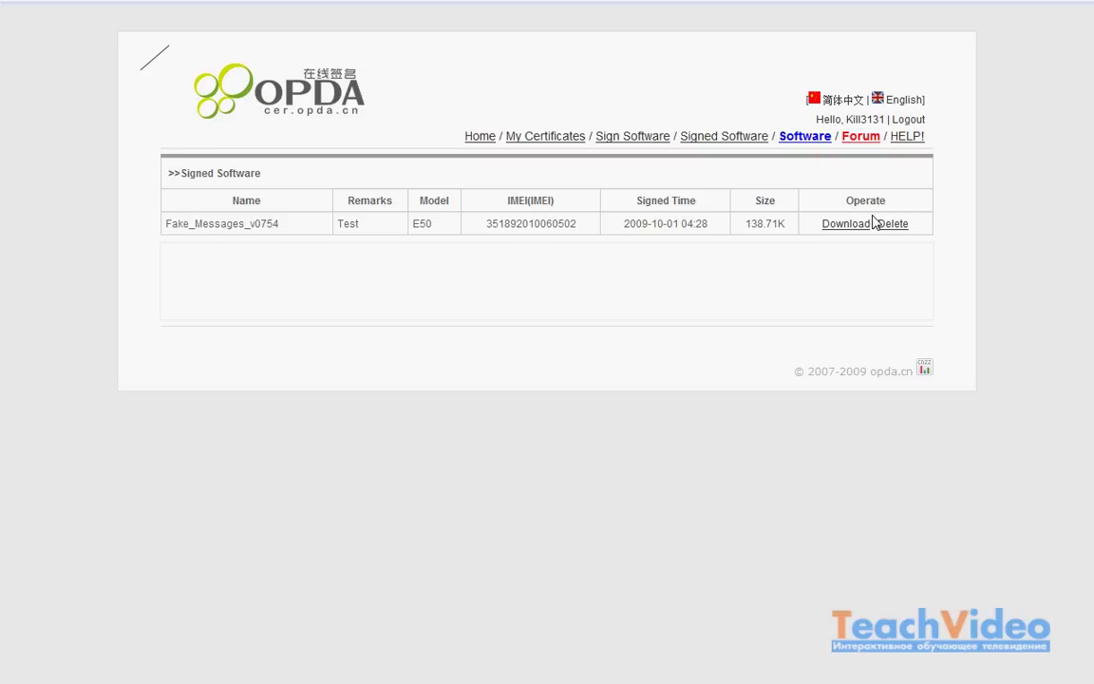
left_click(542, 139)
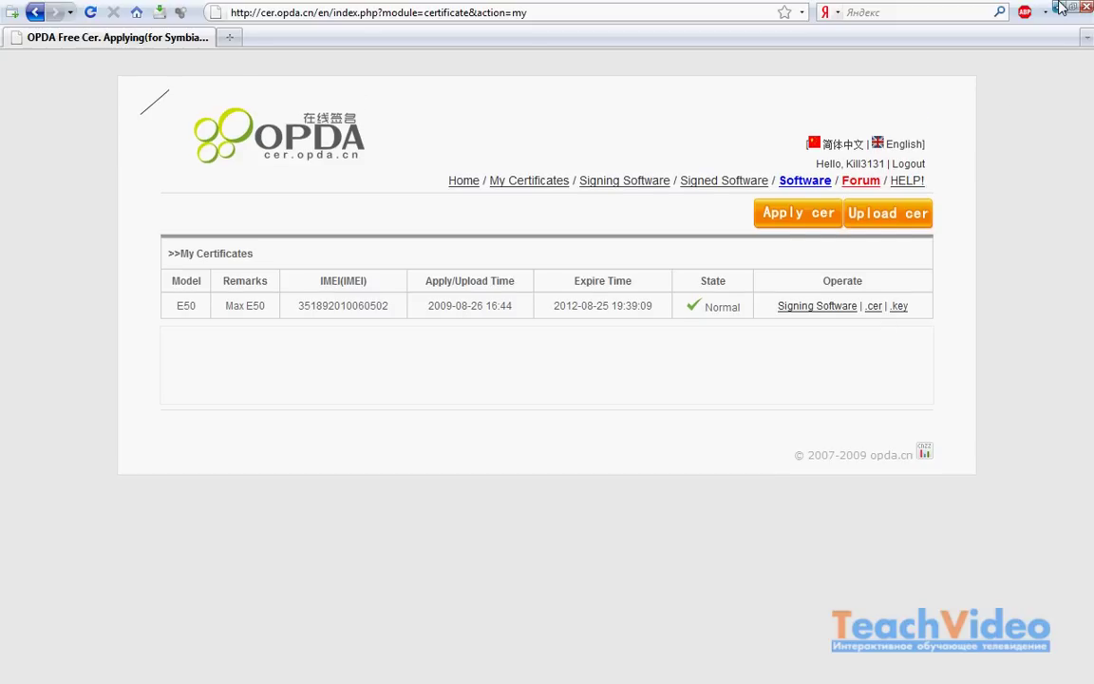
left_click(1060, 8)
Step: Launch SignTool.exe from the desktop SignTool folder and begin adding a SIS file
double_click(29, 92)
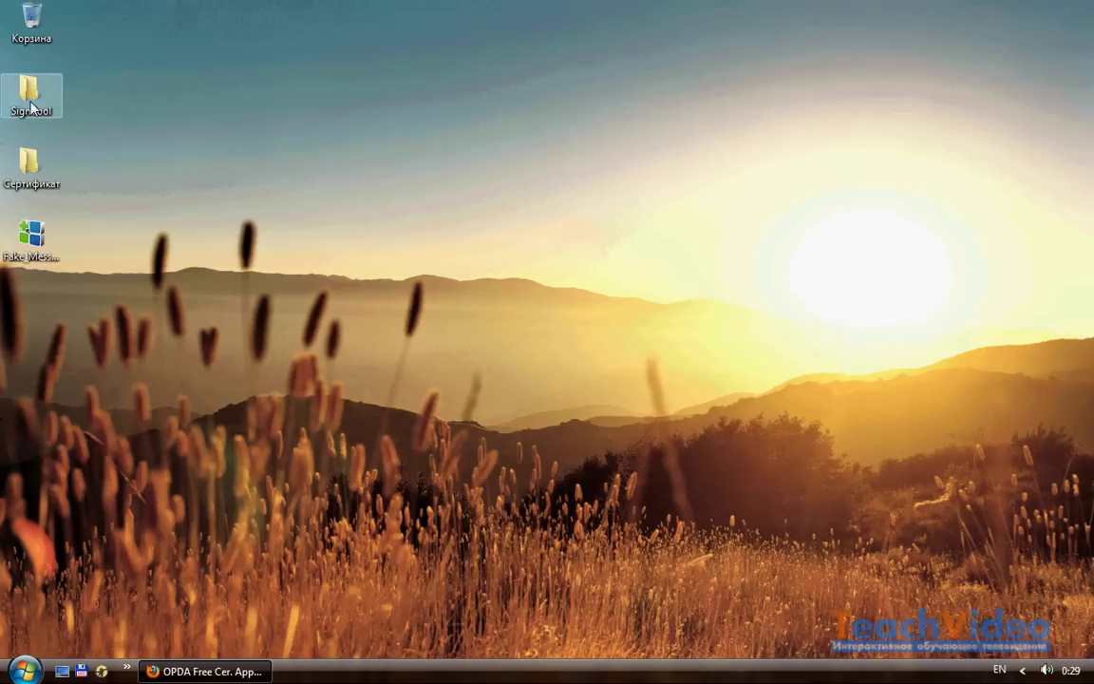
double_click(413, 283)
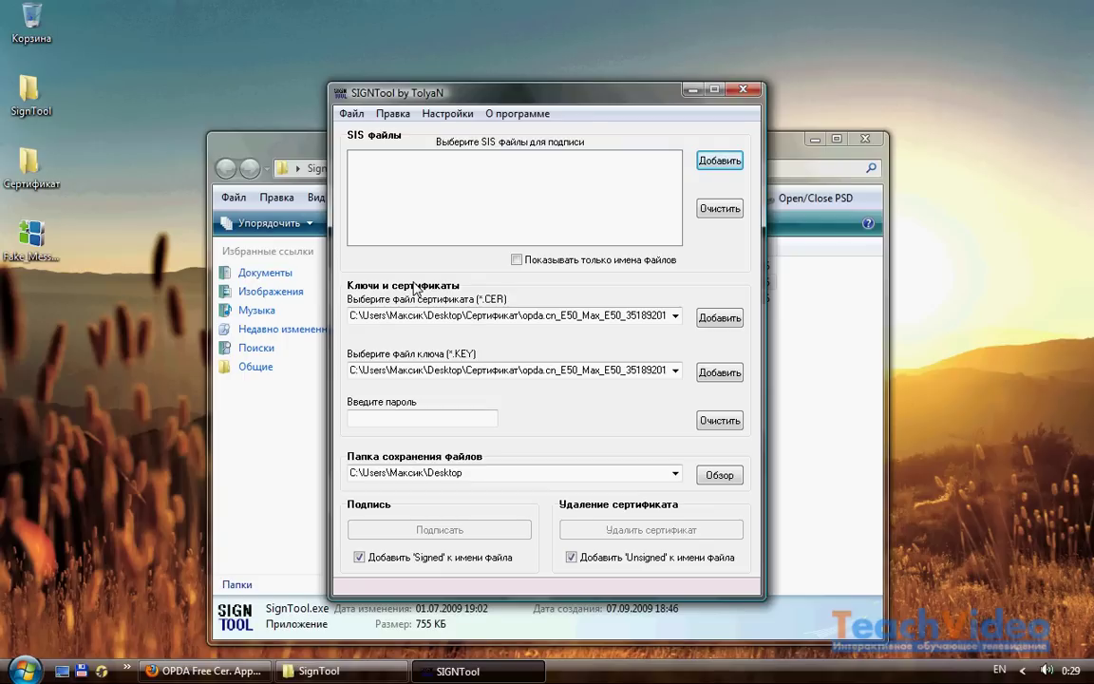
left_click(719, 160)
Step: Sign Fake_Messages_v0.75.4.SIS with the E50 certificate and key, then close SIGNTool
double_click(479, 344)
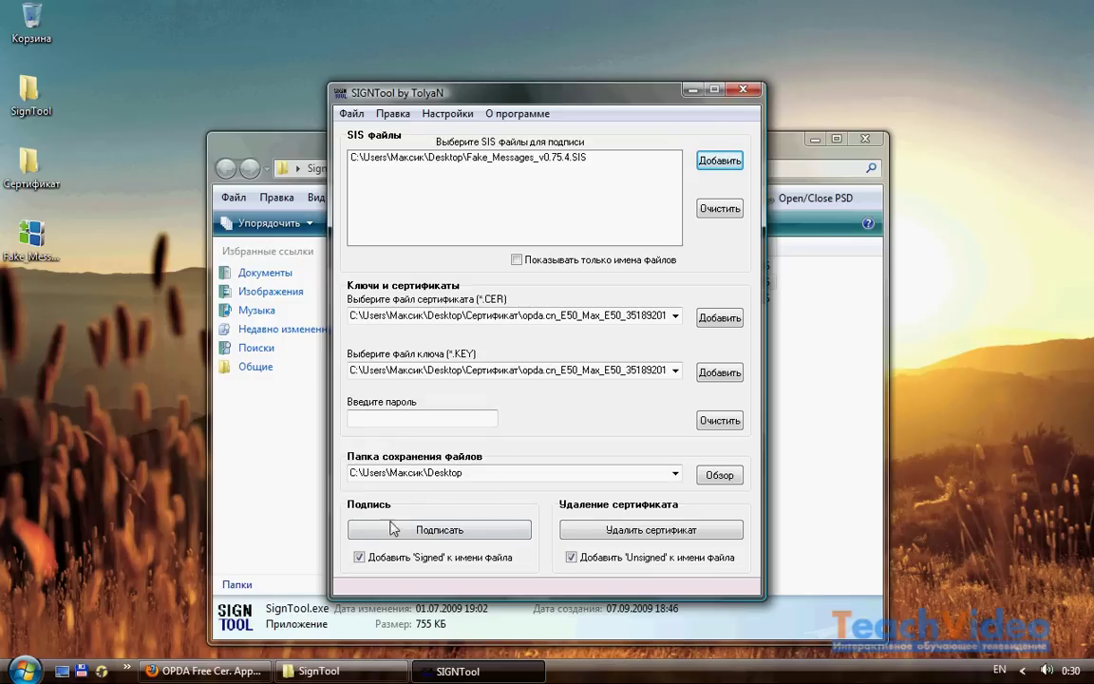
left_click(365, 538)
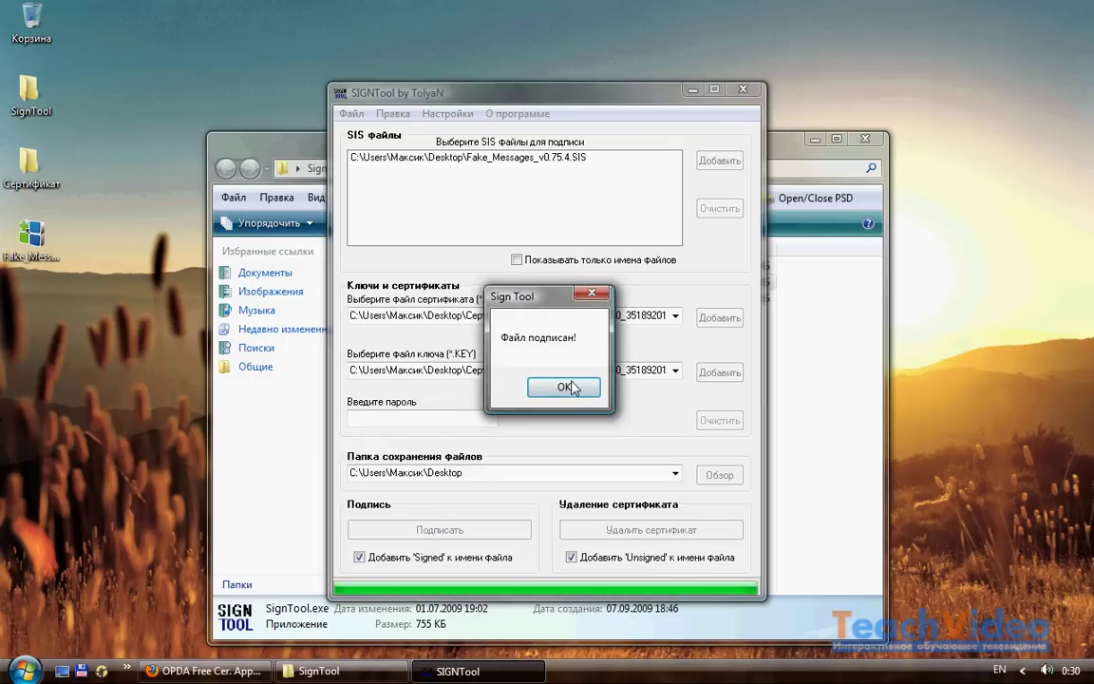
left_click(566, 387)
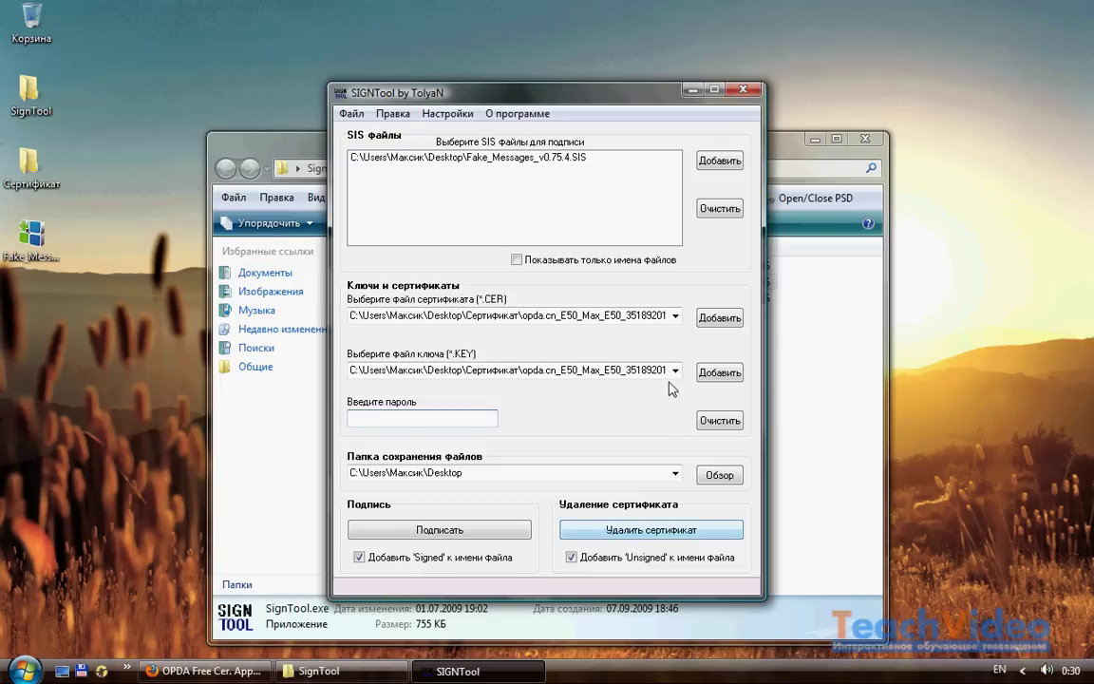
left_click(743, 90)
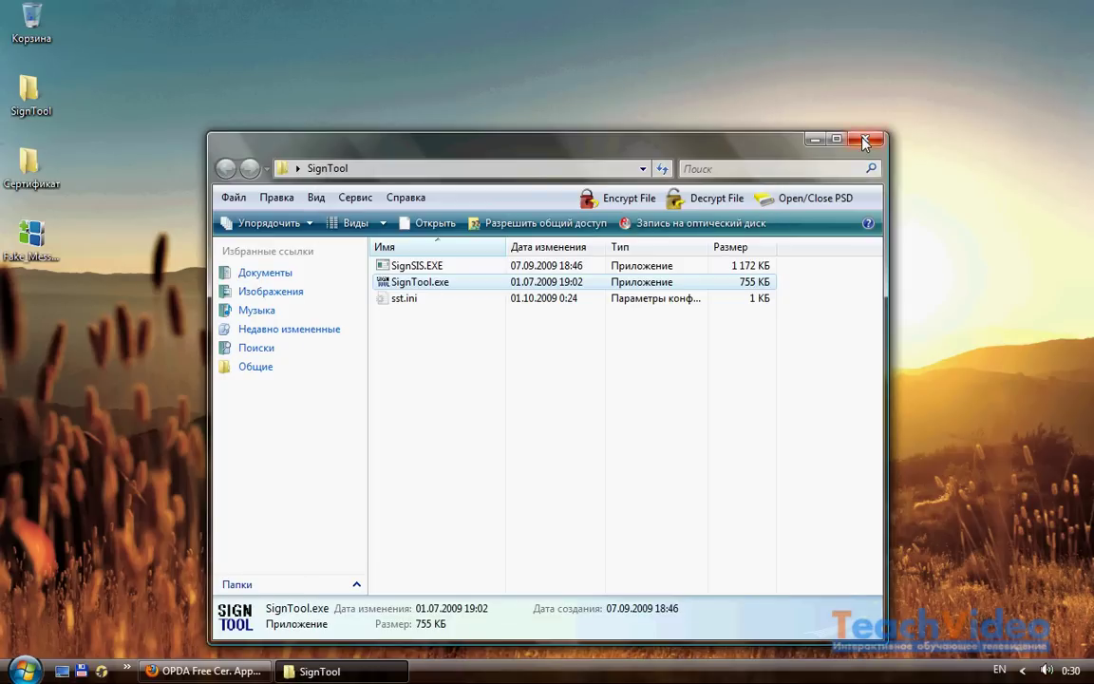
Step: Close the SignTool folder window with Alt+F4
key("alt+F4")
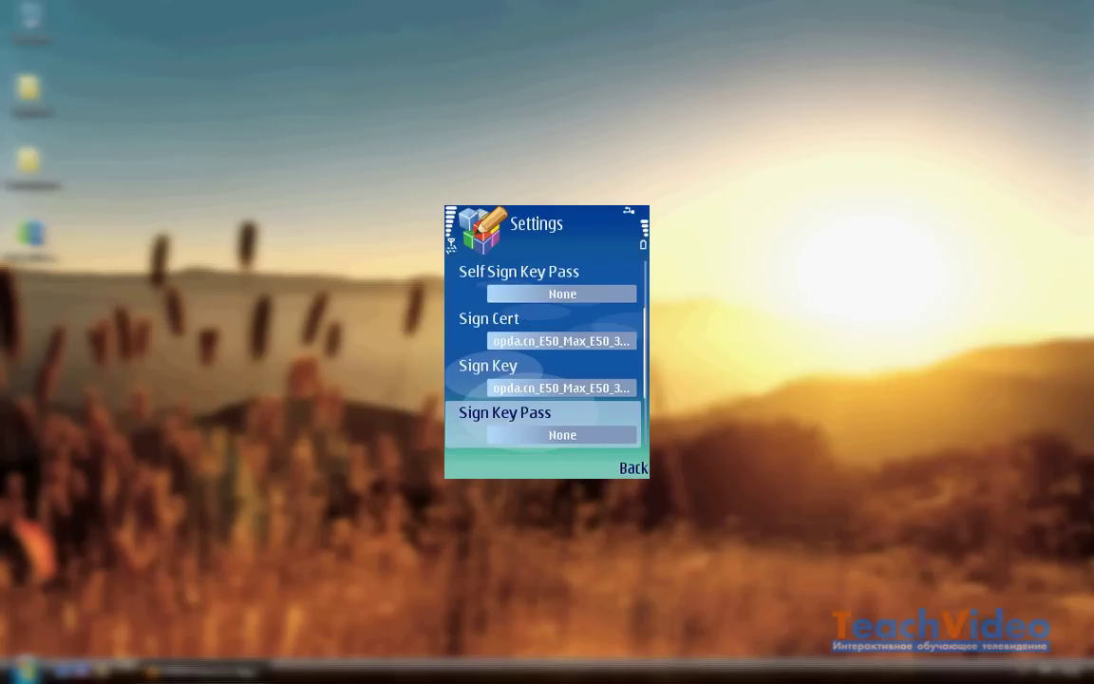
Step: Leave FreeSigner's Output Directory set to Same As Source and go back to the task list
key("Down")
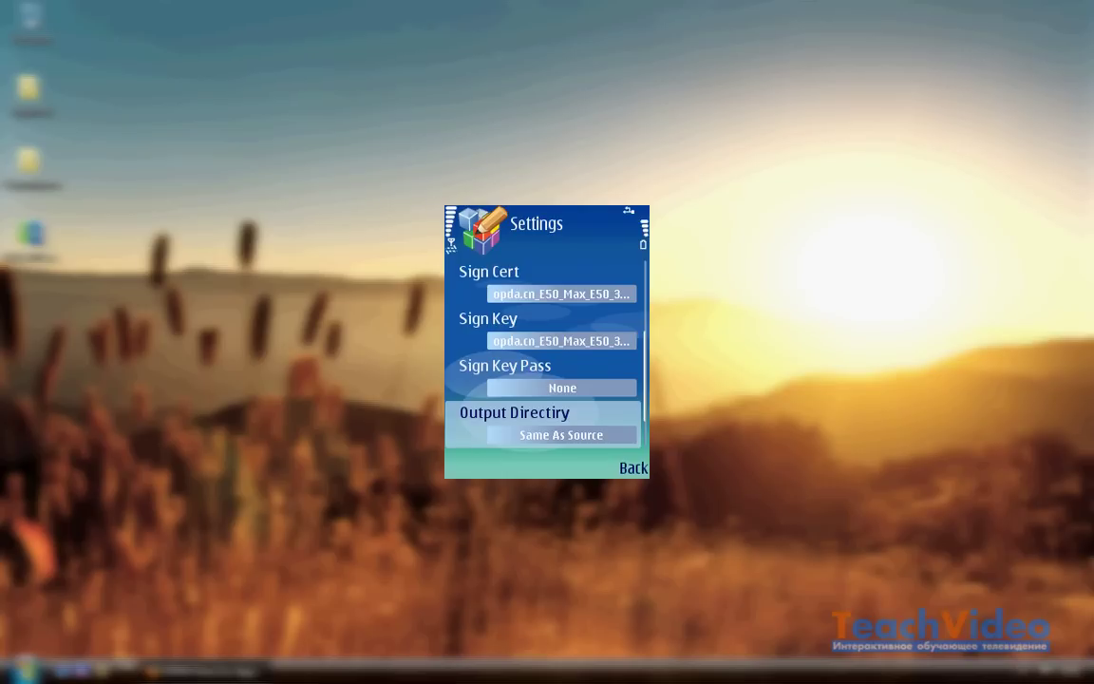
key("Right")
key("Left")
key("F2")
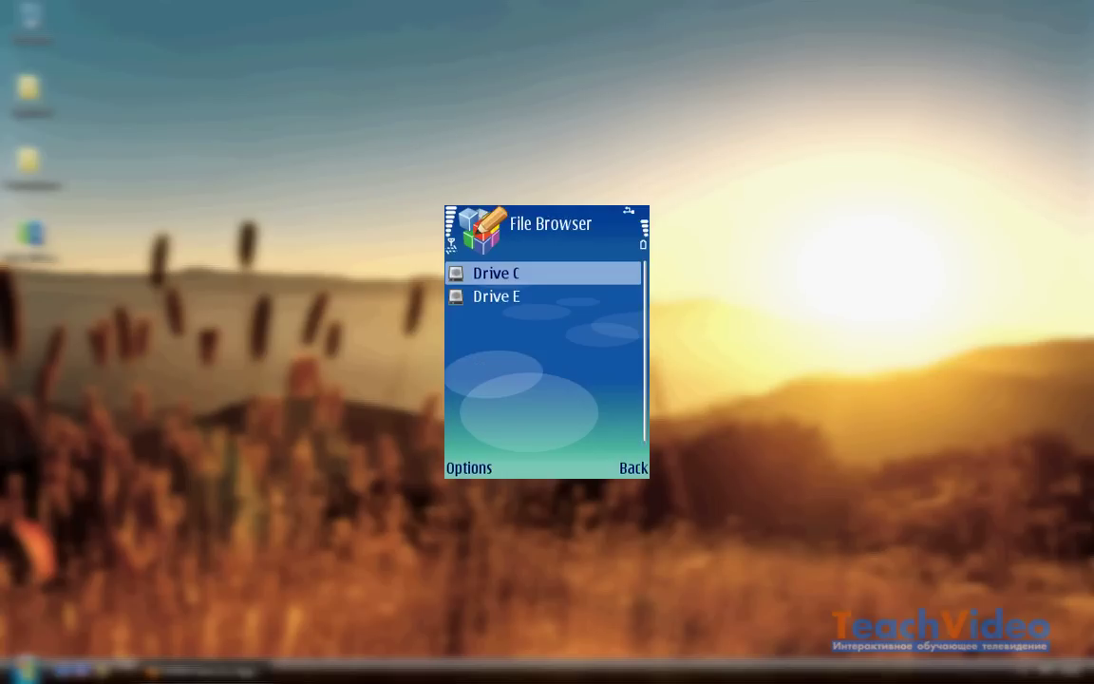
Step: Add a Sign Sis task for E:\Fake_Messages_v0.75.4.SIS in FreeSigner
key("Down")
key("Return")
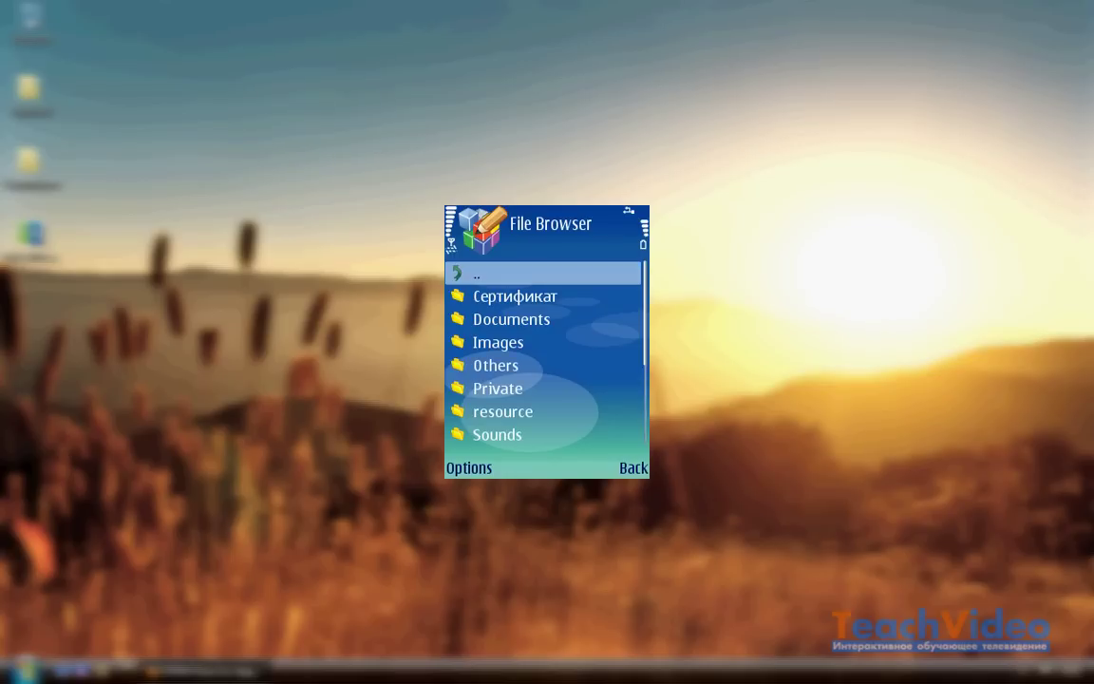
key("Up")
key("Up")
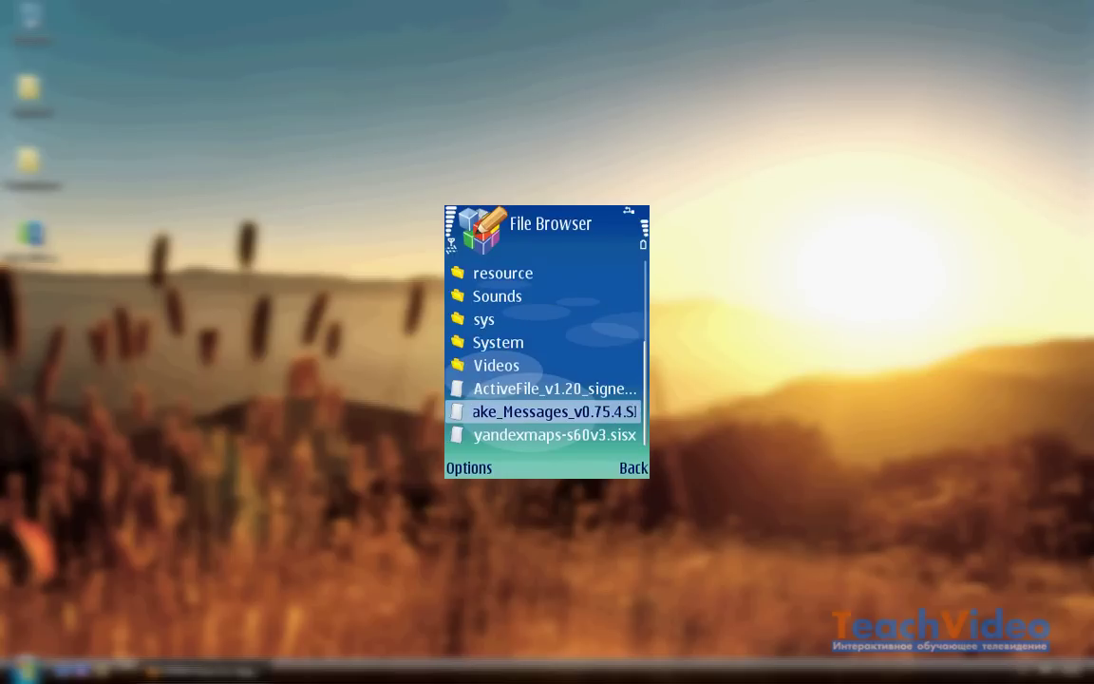
key("F1")
key("Down")
key("Return")
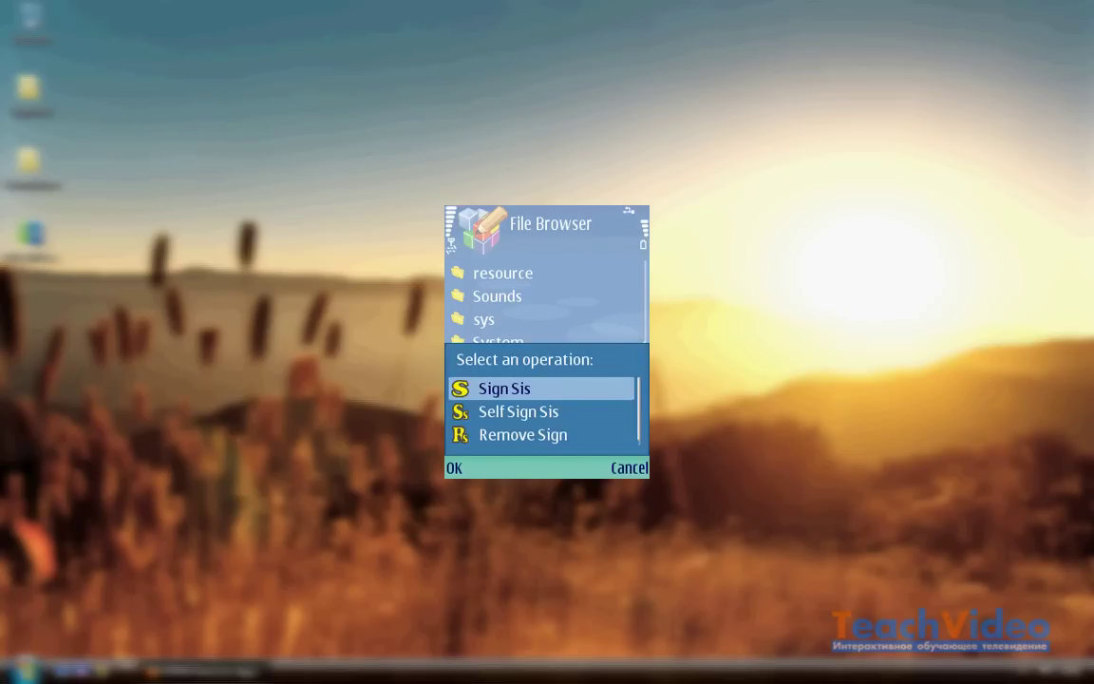
key("Return")
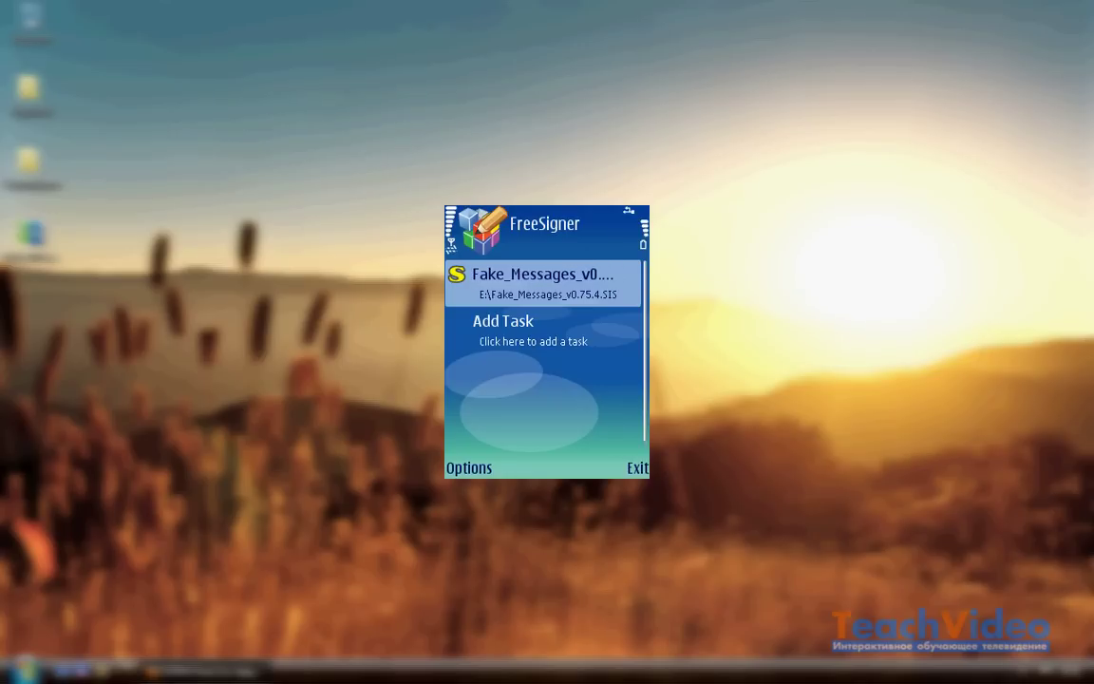
key("F1")
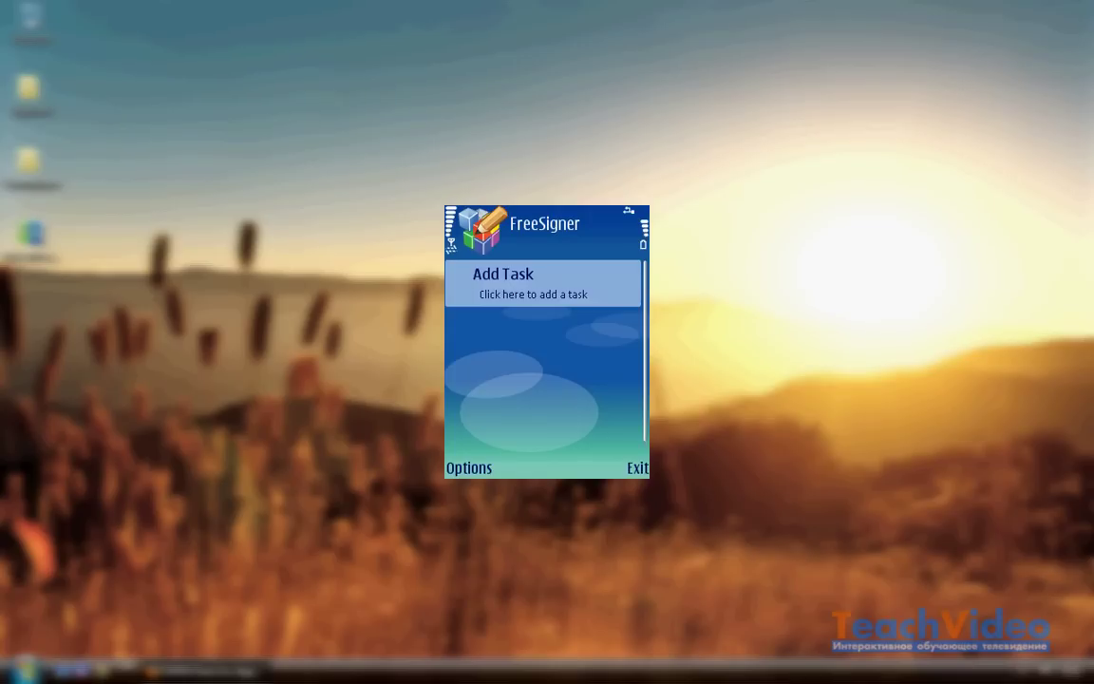
Step: Exit FreeSigner and return to the phone's standby home screen
key("F2")
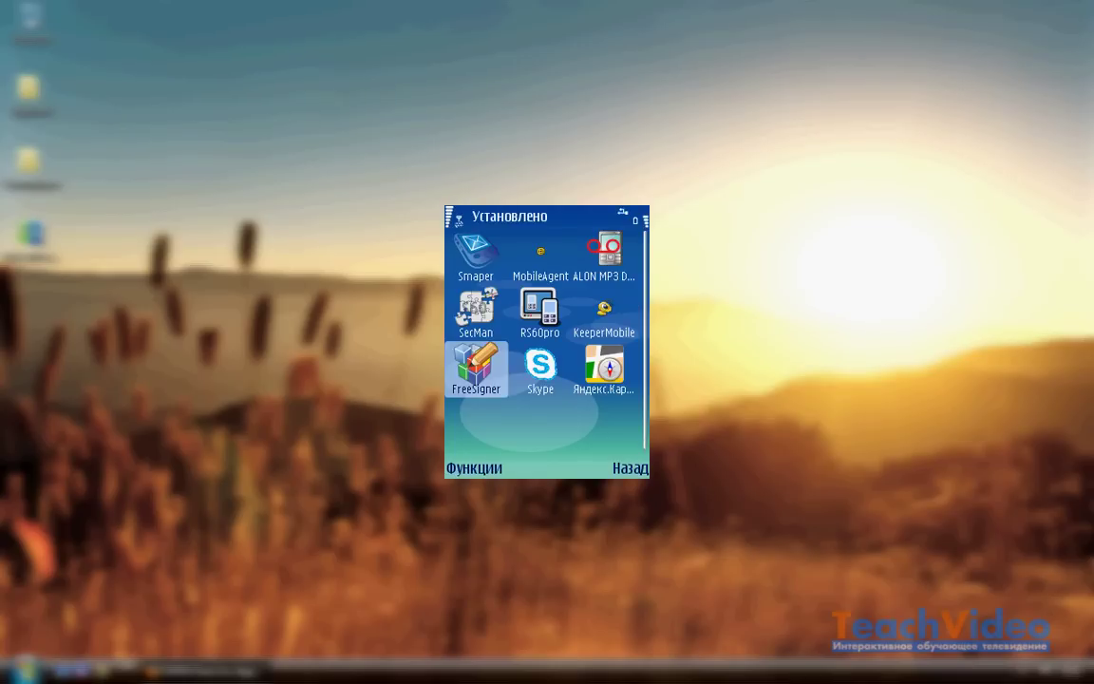
key("F2")
key("F2")
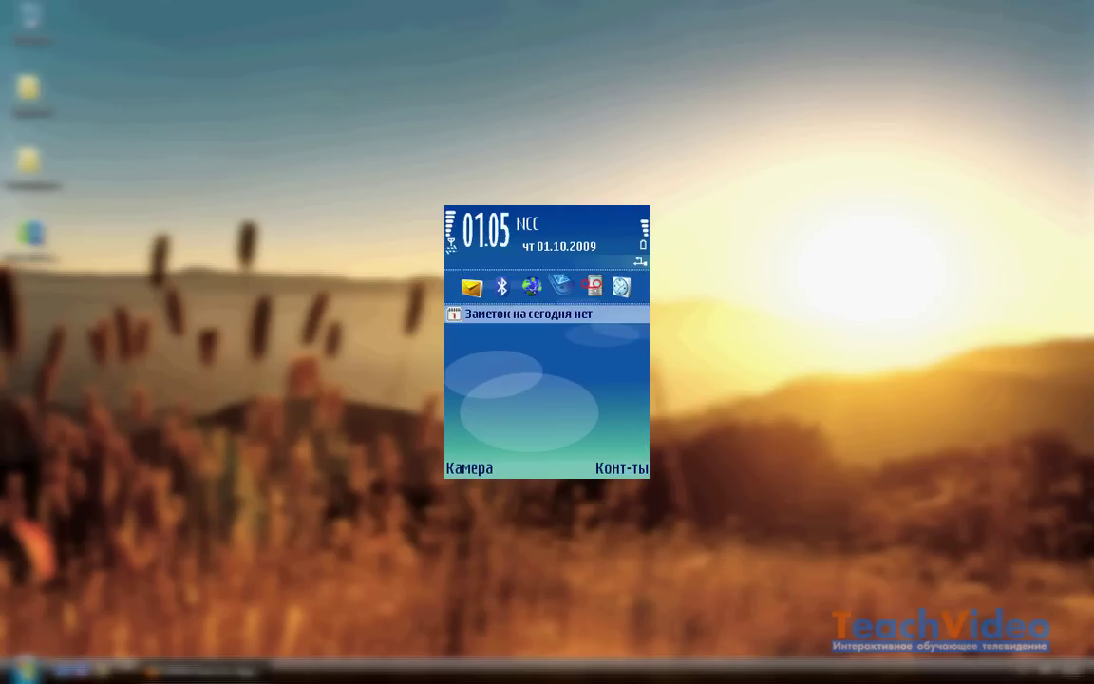